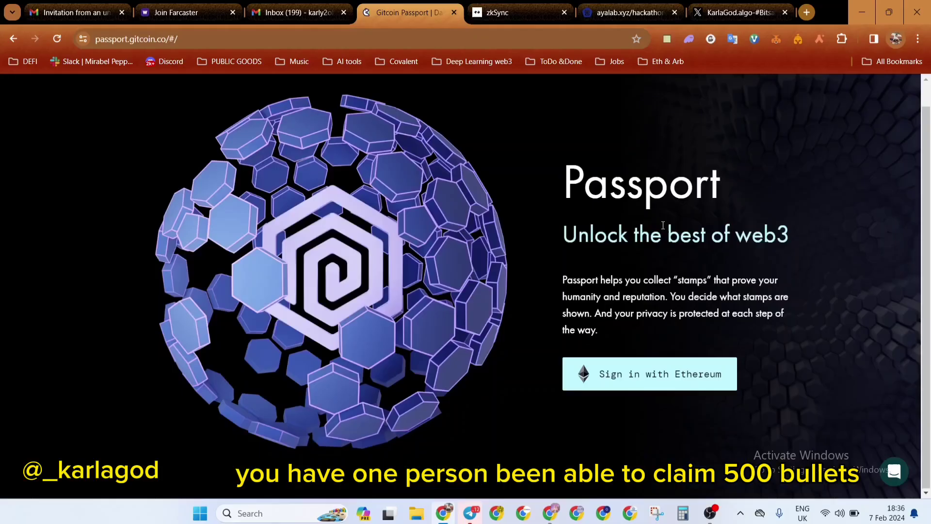
Switch to the zkSync guild page and find Verified Level 2, which requires a Passport score of 20
{"action": "scroll", "coordinate": [663, 226], "scroll_direction": "up", "scroll_amount": 1}
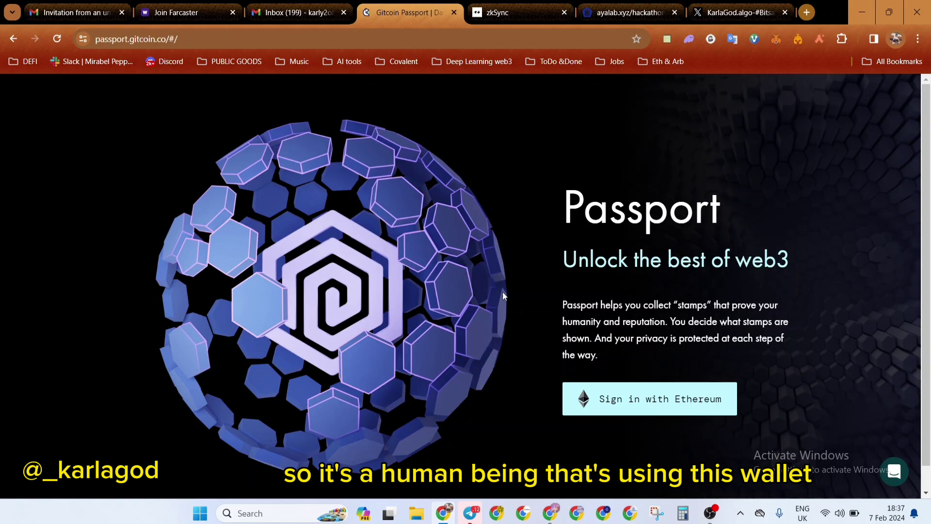
{"action": "left_click", "coordinate": [505, 9]}
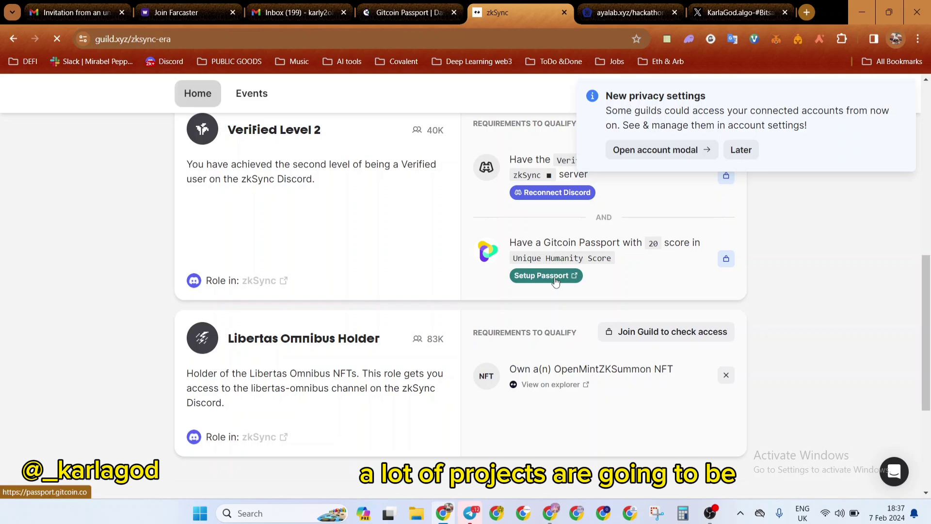
{"action": "scroll", "coordinate": [556, 282], "scroll_direction": "up", "scroll_amount": 2}
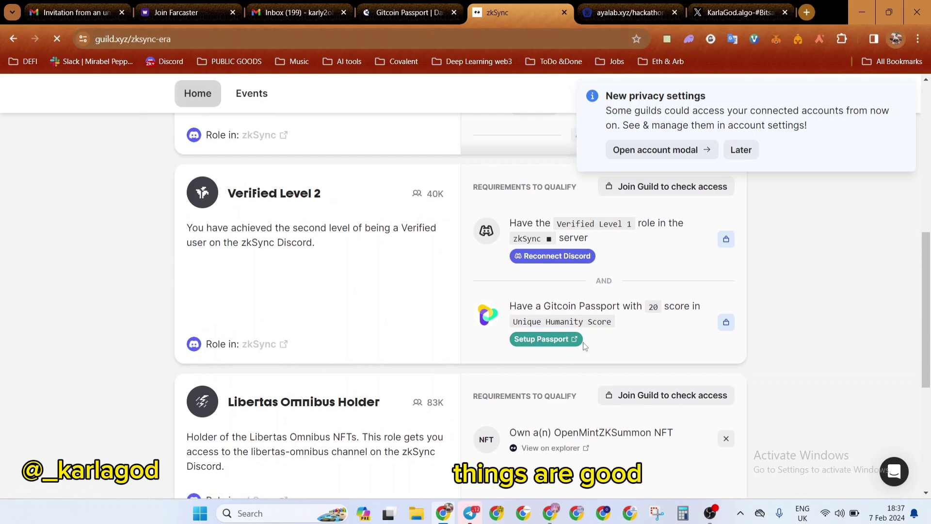
{"action": "scroll", "coordinate": [642, 334], "scroll_direction": "up", "scroll_amount": 2}
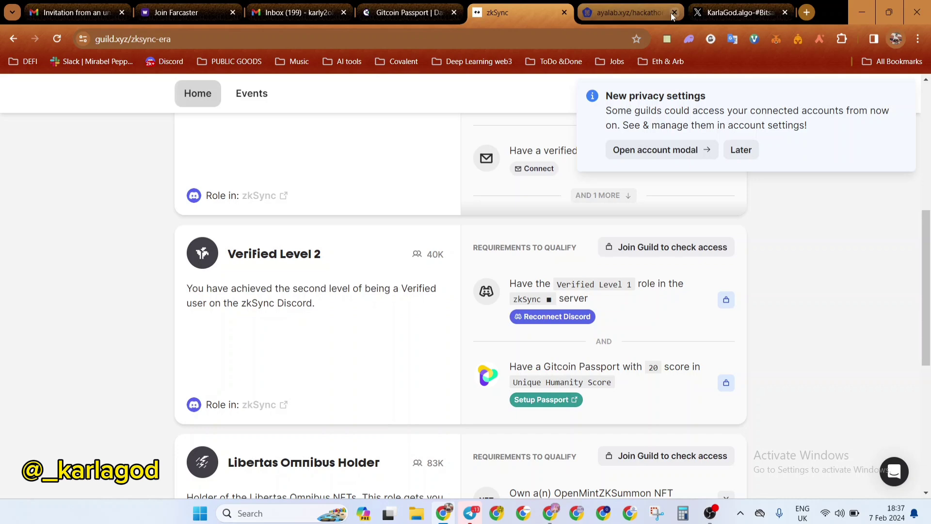
Go to the Ayalabs GameFi hackathon tab and find the Eligibility Criteria requiring a Gitcoin Passport
{"action": "left_click", "coordinate": [642, 2]}
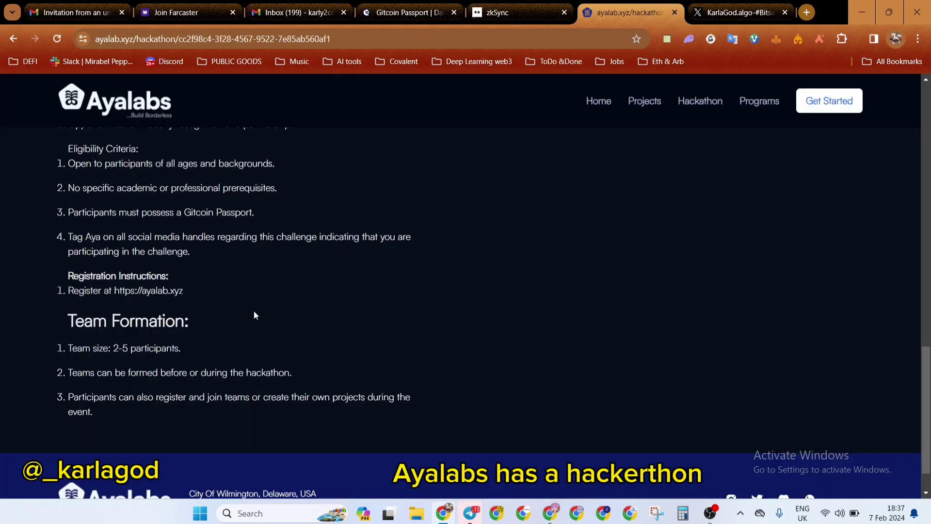
{"action": "scroll", "coordinate": [254, 315], "scroll_direction": "up", "scroll_amount": 1}
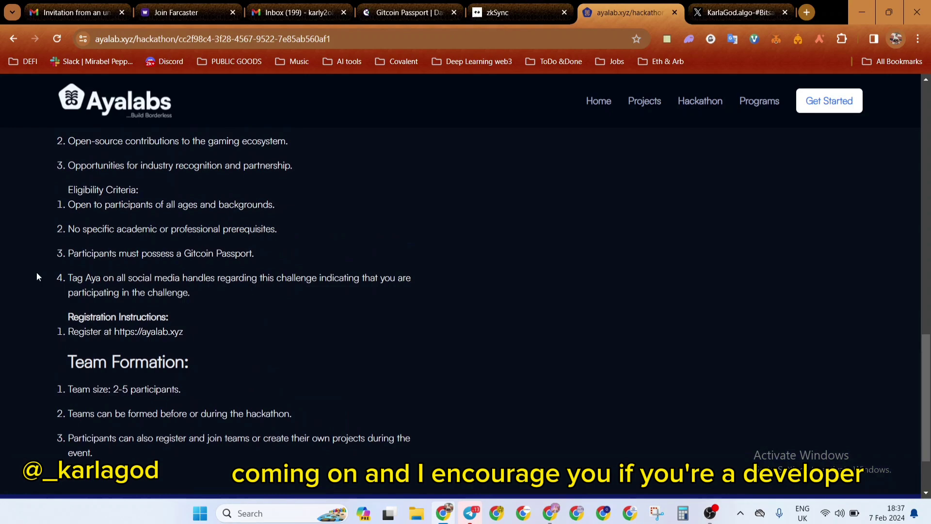
{"action": "scroll", "coordinate": [132, 252], "scroll_direction": "up", "scroll_amount": 15}
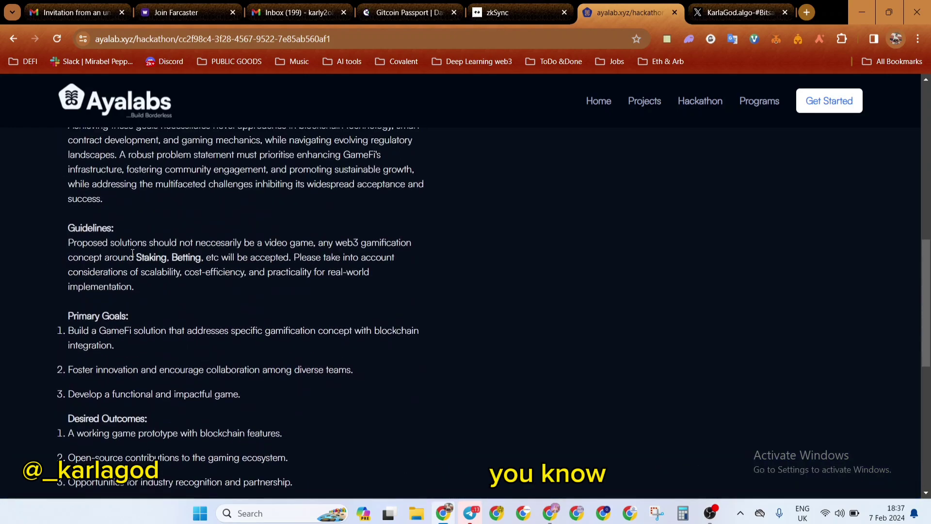
{"action": "scroll", "coordinate": [132, 252], "scroll_direction": "down", "scroll_amount": 5}
{"action": "scroll", "coordinate": [132, 252], "scroll_direction": "up", "scroll_amount": 5}
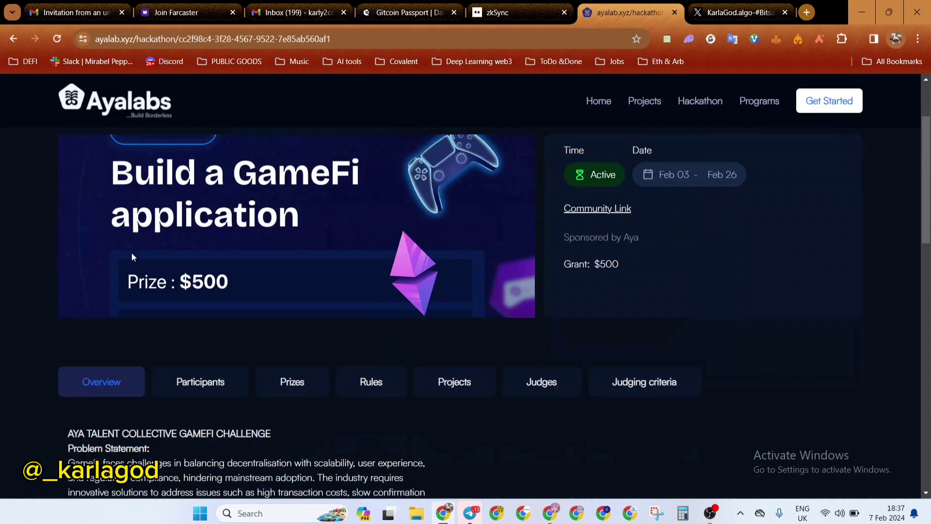
{"action": "scroll", "coordinate": [132, 252], "scroll_direction": "down", "scroll_amount": 10}
{"action": "scroll", "coordinate": [132, 256], "scroll_direction": "down", "scroll_amount": 5}
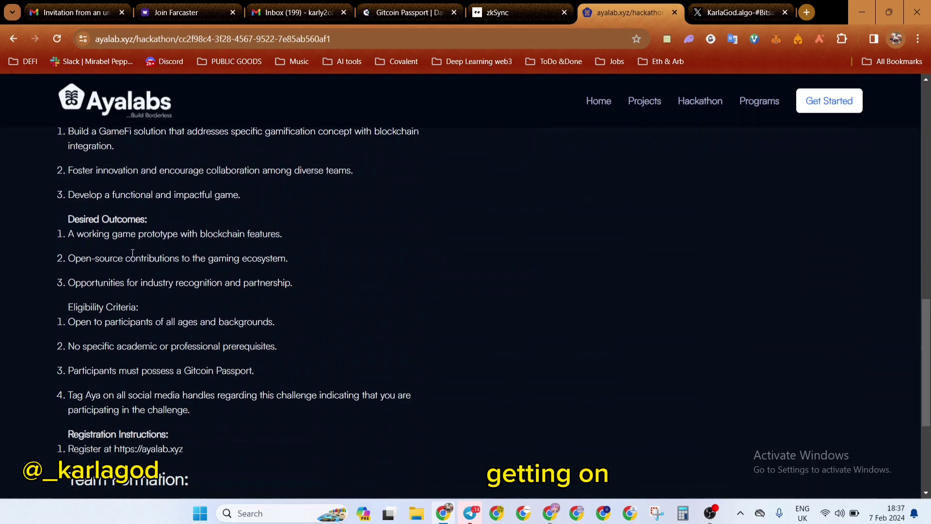
{"action": "scroll", "coordinate": [132, 254], "scroll_direction": "down", "scroll_amount": 2}
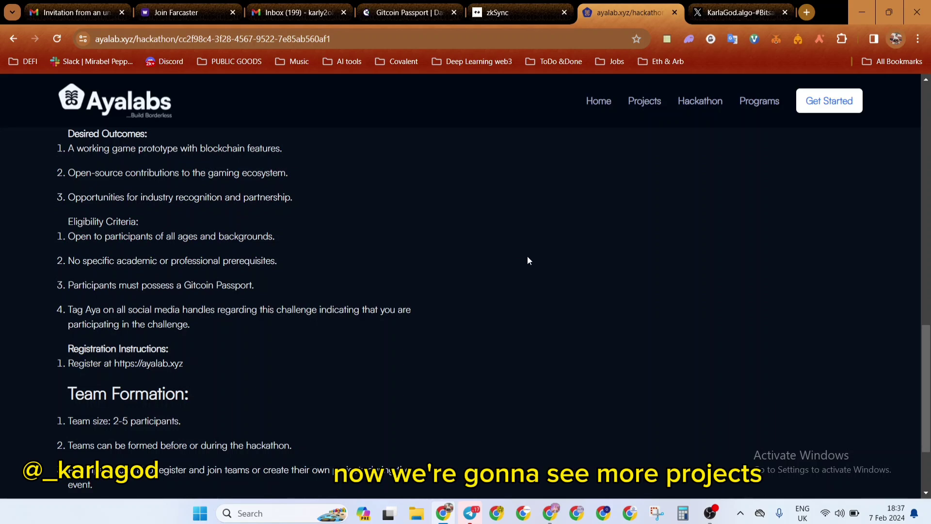
Open gitcoin.co from the address-bar suggestion in a new tab, checking other tabs while it loads
{"action": "left_click", "coordinate": [408, 13]}
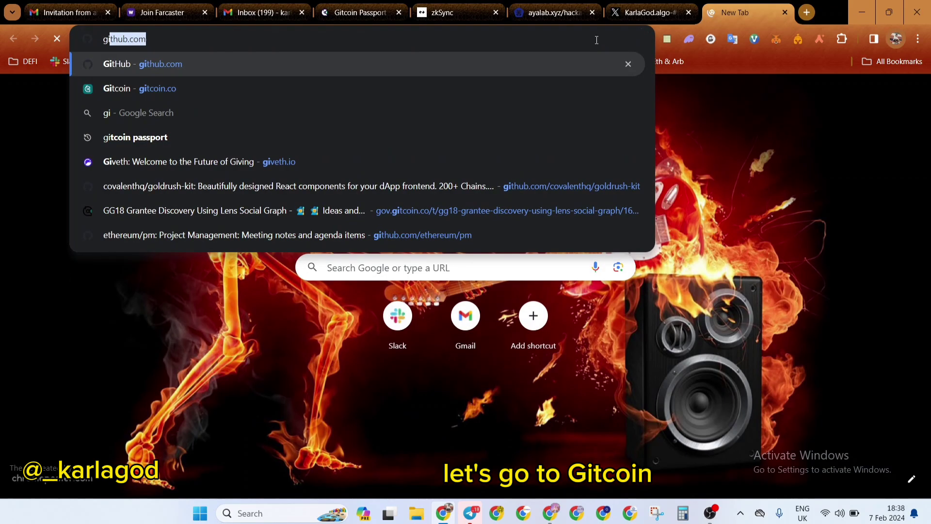
{"action": "left_click", "coordinate": [418, 88]}
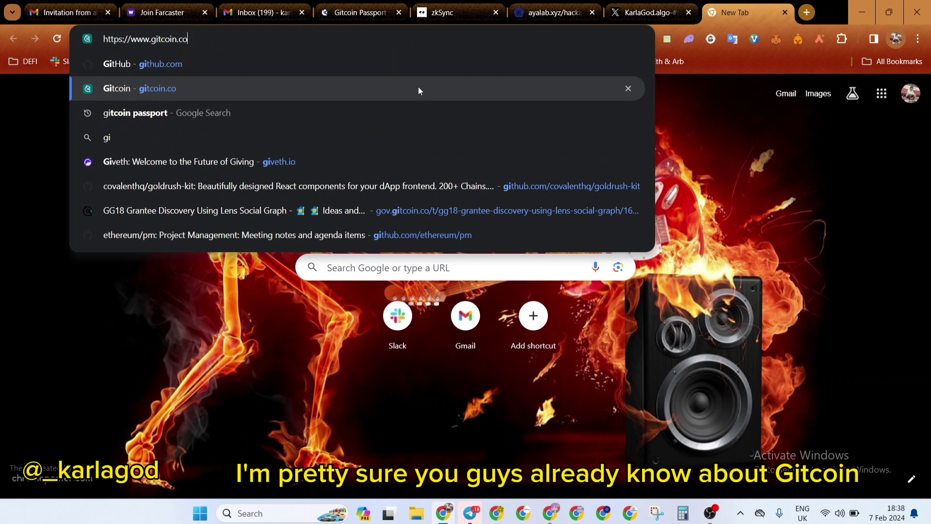
{"action": "left_click", "coordinate": [470, 4]}
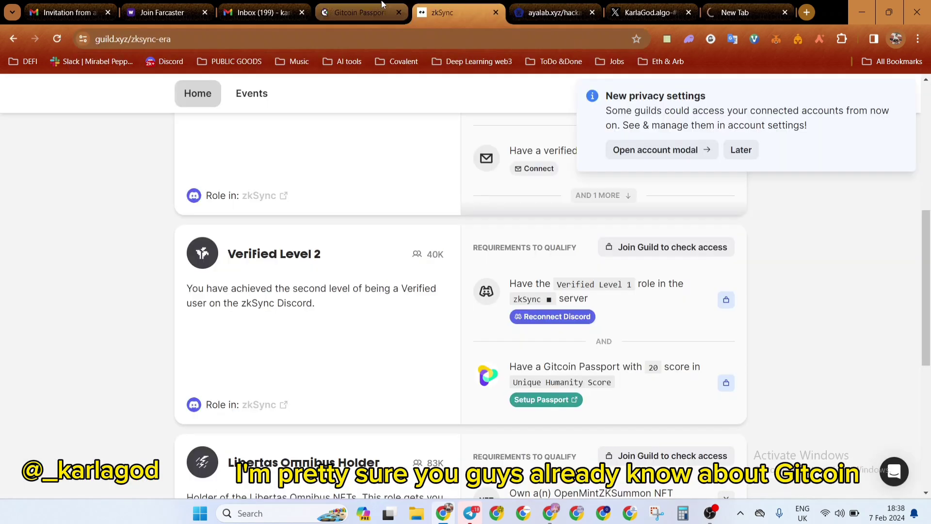
{"action": "left_click", "coordinate": [359, 12]}
{"action": "left_click", "coordinate": [740, 12]}
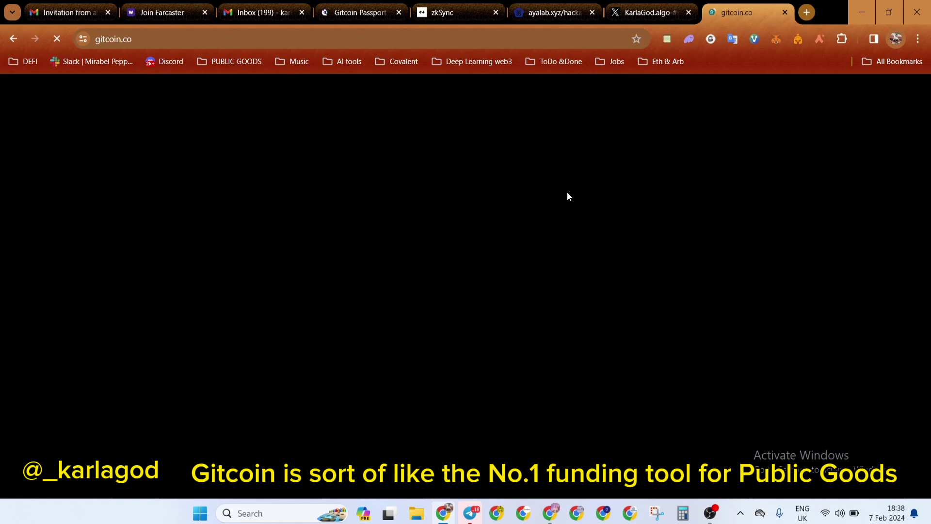
{"action": "left_click", "coordinate": [348, 4]}
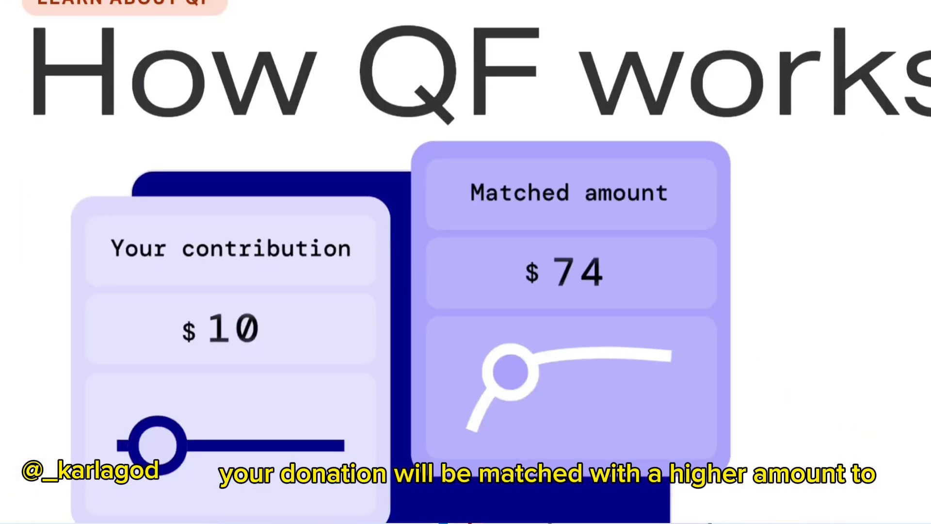
{"action": "left_click_drag", "start_coordinate": [226, 454], "coordinate": [192, 365]}
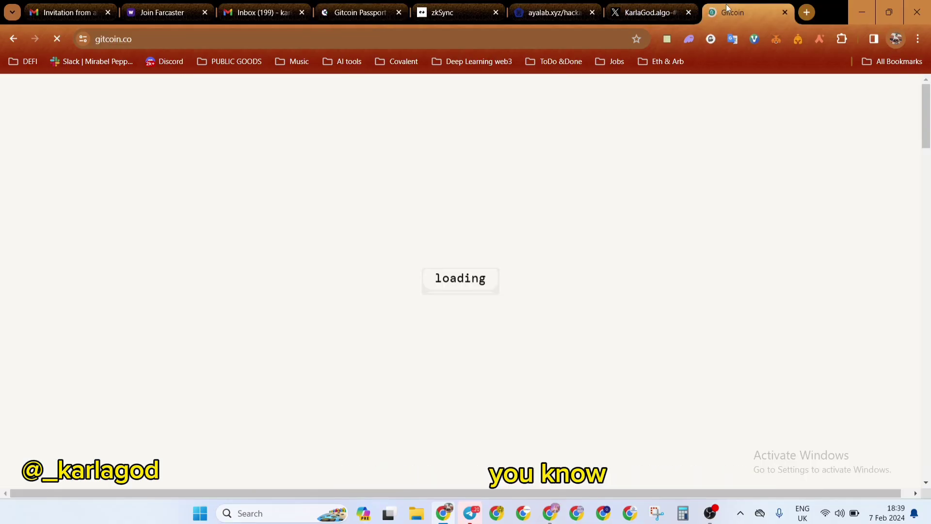
Browse the gitcoin.co home page and use its navigation menu to reach the Passport dashboard
{"action": "scroll", "coordinate": [525, 209], "scroll_direction": "down", "scroll_amount": 3}
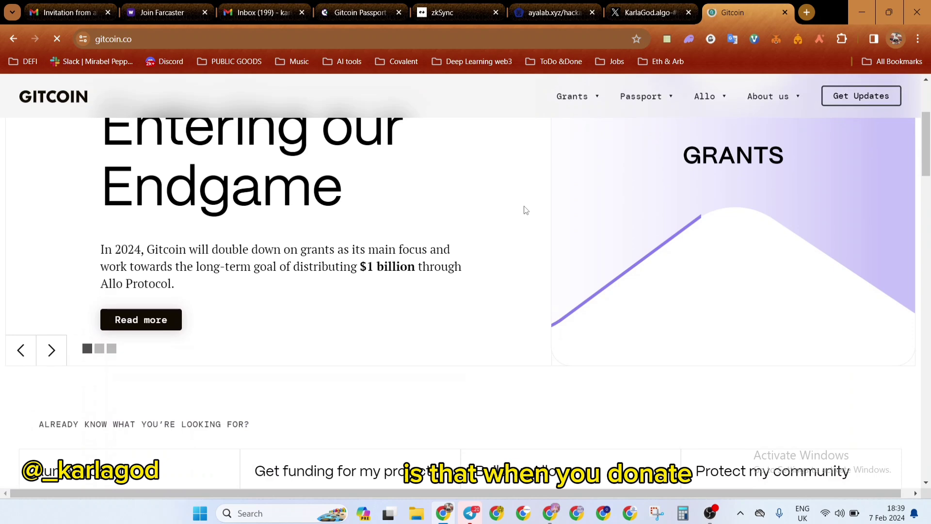
{"action": "scroll", "coordinate": [525, 210], "scroll_direction": "down", "scroll_amount": 1}
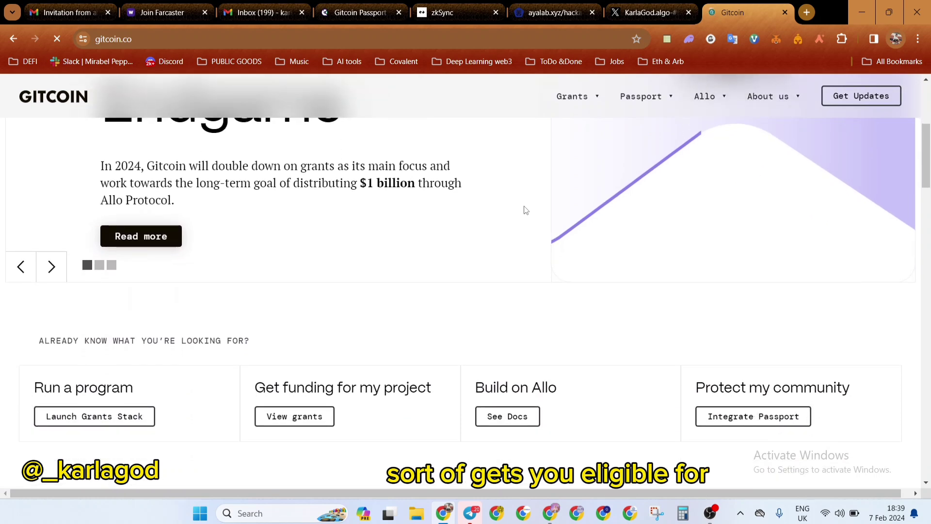
{"action": "scroll", "coordinate": [525, 209], "scroll_direction": "up", "scroll_amount": 3}
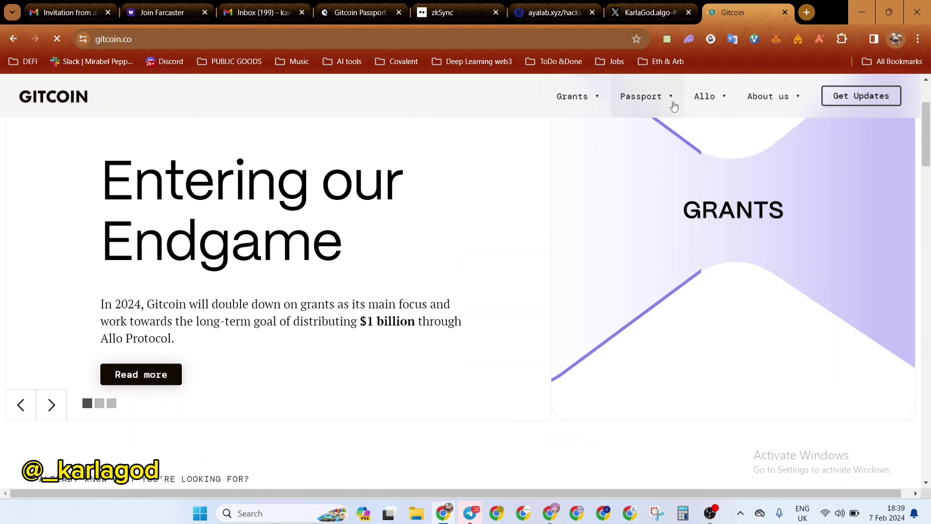
{"action": "left_click", "coordinate": [596, 101]}
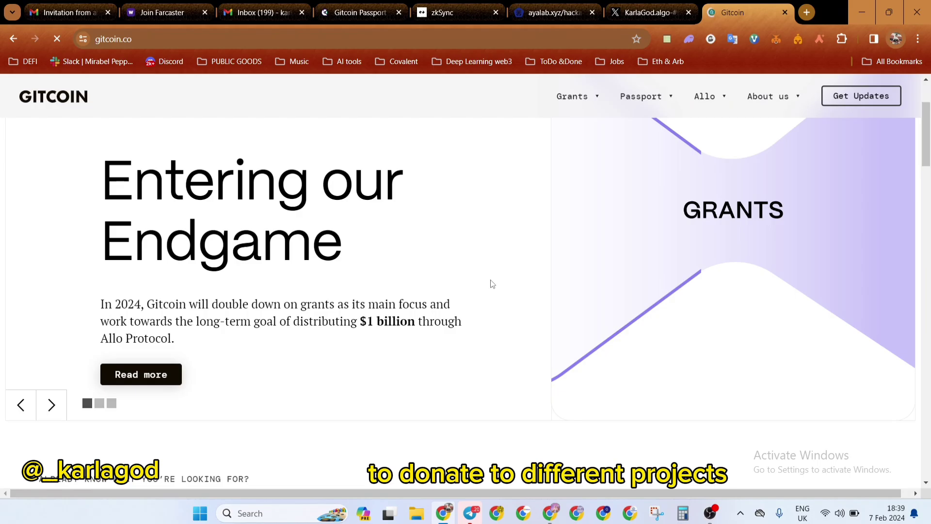
{"action": "scroll", "coordinate": [493, 283], "scroll_direction": "down", "scroll_amount": 5}
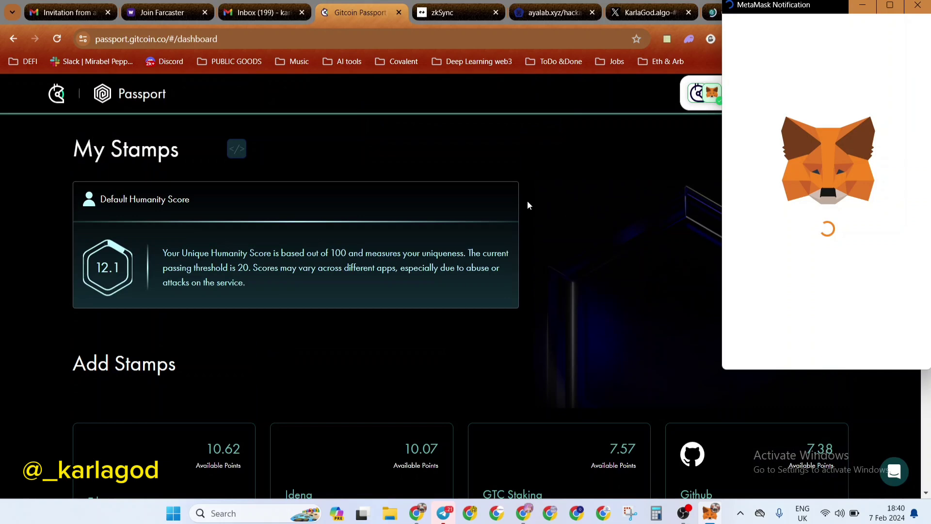
Scroll down to Add Stamps and open the Ethereum card's panel, worth 10.62 available points
{"action": "scroll", "coordinate": [585, 284], "scroll_direction": "down", "scroll_amount": 3}
{"action": "scroll", "coordinate": [585, 286], "scroll_direction": "down", "scroll_amount": 1}
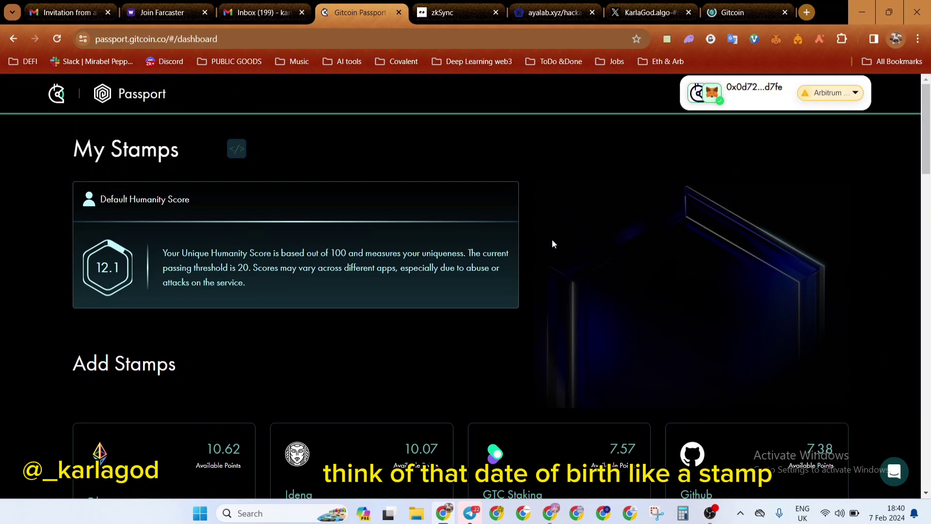
{"action": "scroll", "coordinate": [552, 239], "scroll_direction": "down", "scroll_amount": 1}
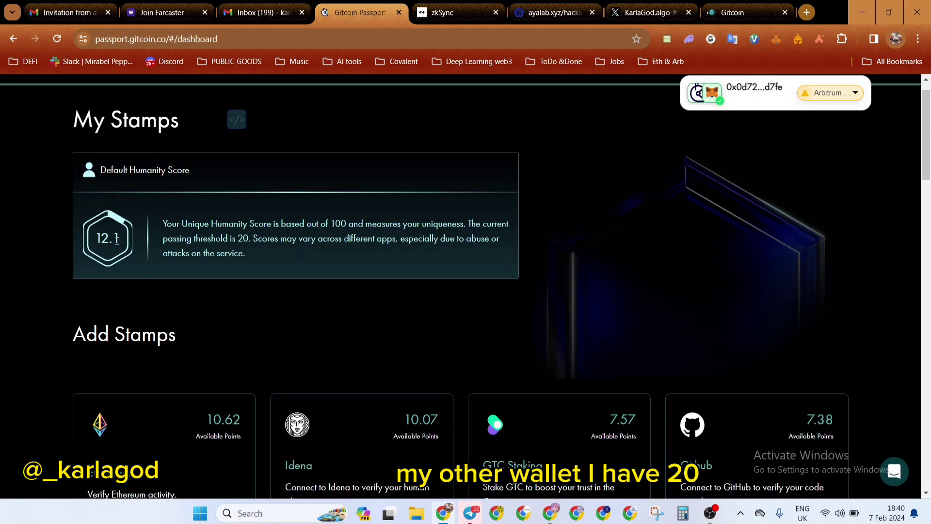
{"action": "scroll", "coordinate": [290, 335], "scroll_direction": "down", "scroll_amount": 3}
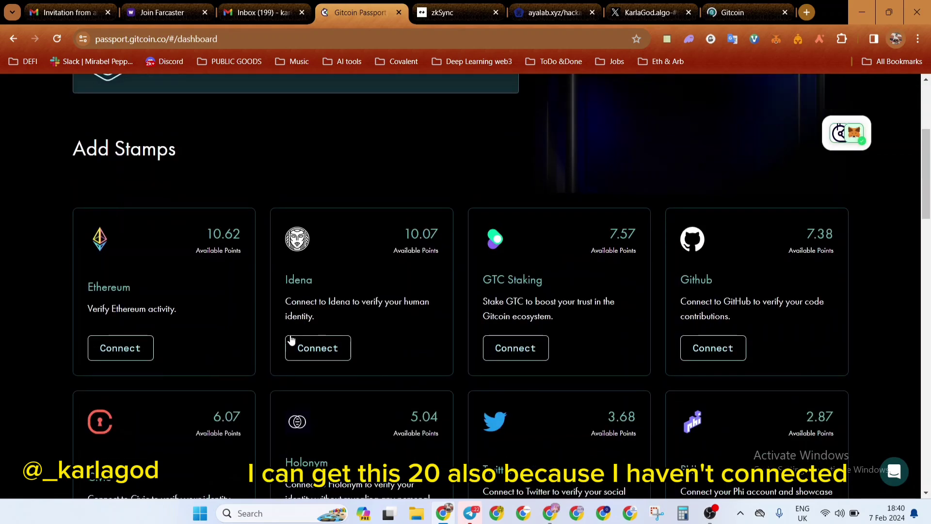
{"action": "scroll", "coordinate": [396, 139], "scroll_direction": "up", "scroll_amount": 4}
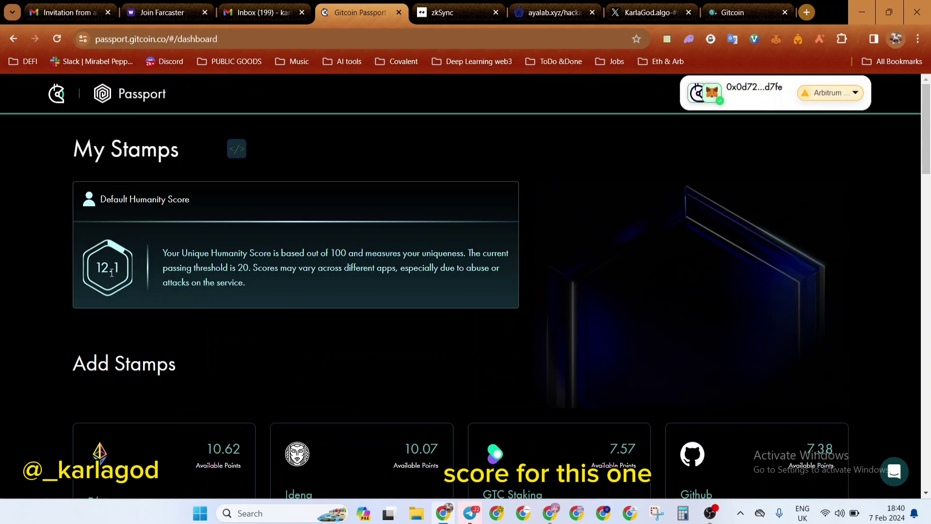
{"action": "scroll", "coordinate": [114, 271], "scroll_direction": "down", "scroll_amount": 5}
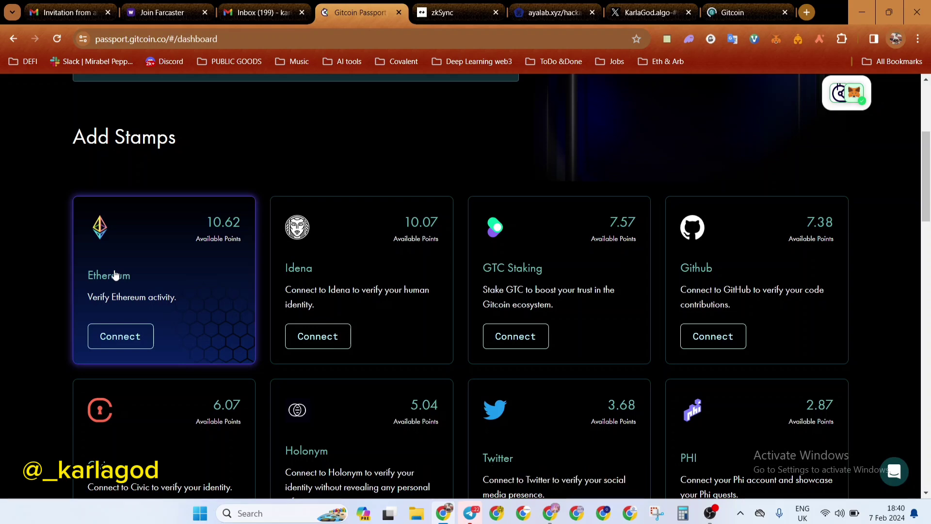
{"action": "scroll", "coordinate": [115, 275], "scroll_direction": "down", "scroll_amount": 2}
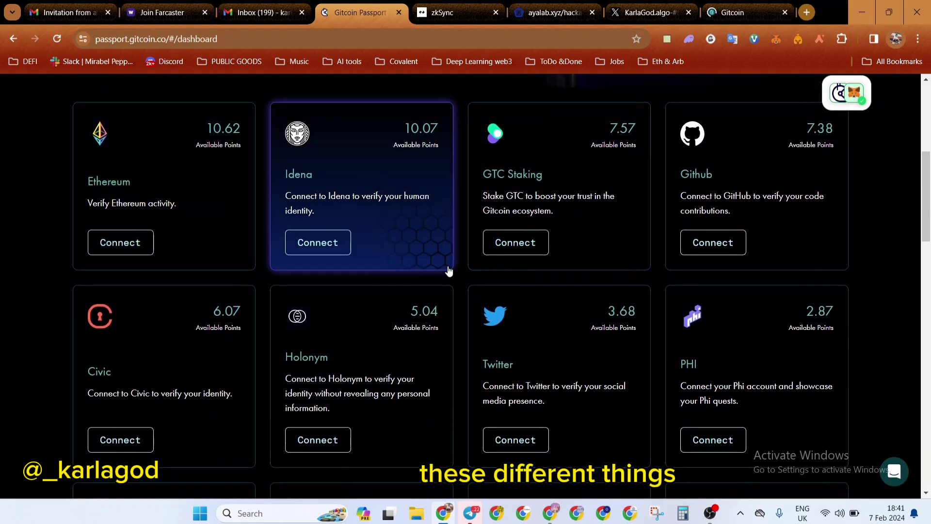
{"action": "scroll", "coordinate": [447, 269], "scroll_direction": "down", "scroll_amount": 1}
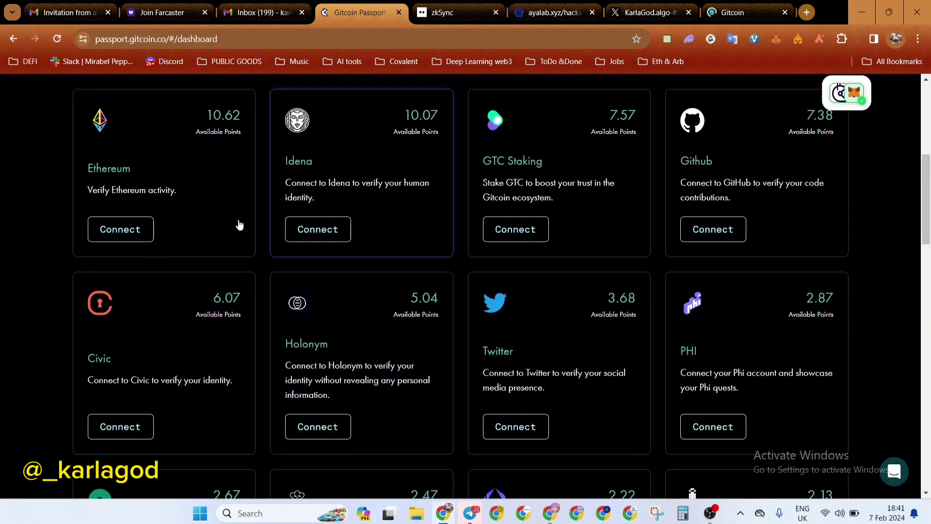
{"action": "scroll", "coordinate": [189, 184], "scroll_direction": "up", "scroll_amount": 2}
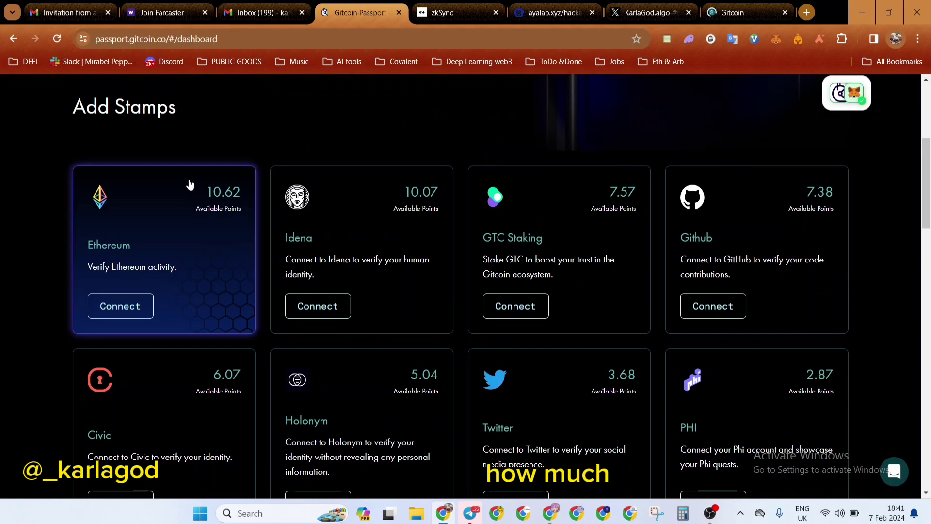
{"action": "left_click", "coordinate": [118, 302]}
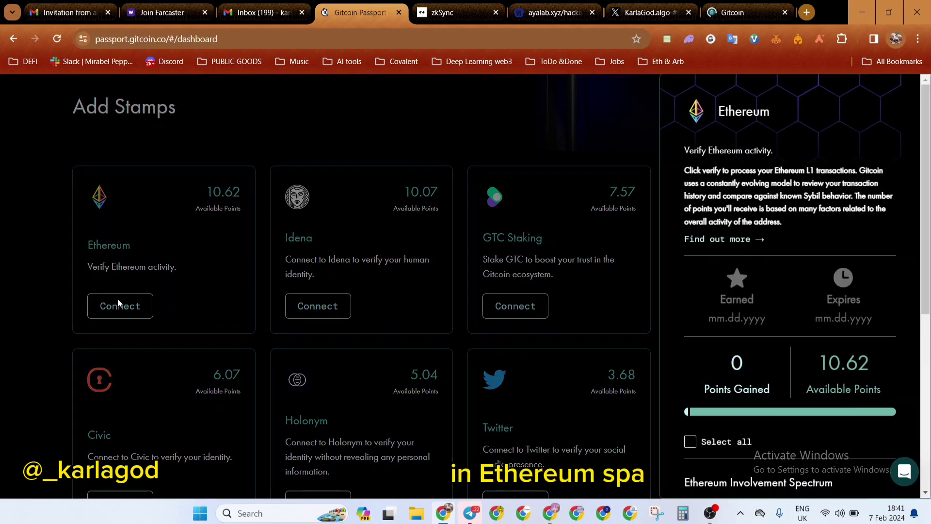
Review the Ethereum panel's involvement levels from ETH Enthusiast to ETH Maxi
{"action": "scroll", "coordinate": [676, 291], "scroll_direction": "down", "scroll_amount": 2}
{"action": "scroll", "coordinate": [676, 218], "scroll_direction": "up", "scroll_amount": 2}
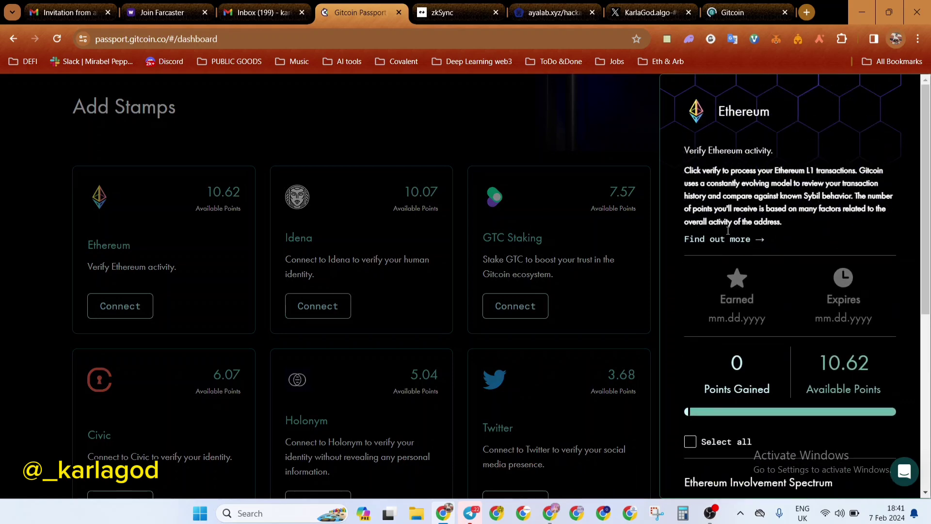
{"action": "scroll", "coordinate": [758, 275], "scroll_direction": "down", "scroll_amount": 3}
{"action": "scroll", "coordinate": [758, 277], "scroll_direction": "down", "scroll_amount": 4}
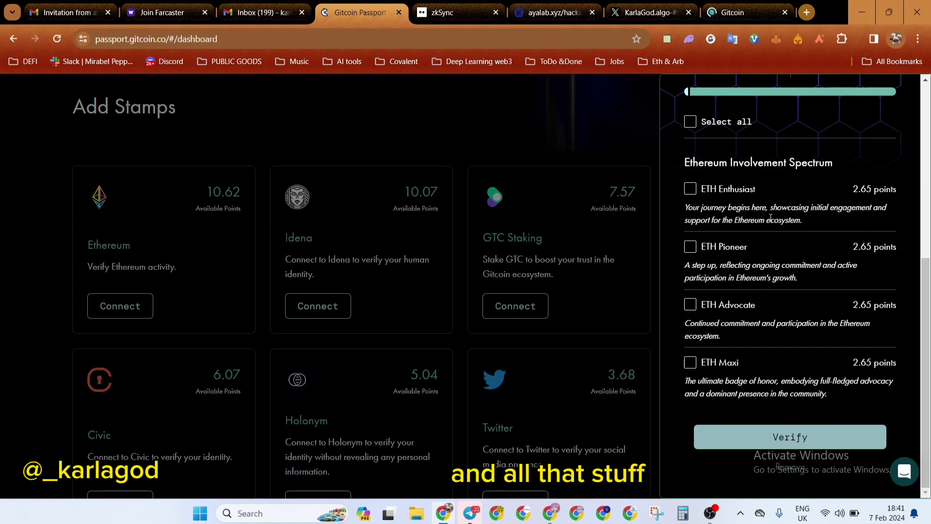
{"action": "scroll", "coordinate": [771, 218], "scroll_direction": "up", "scroll_amount": 7}
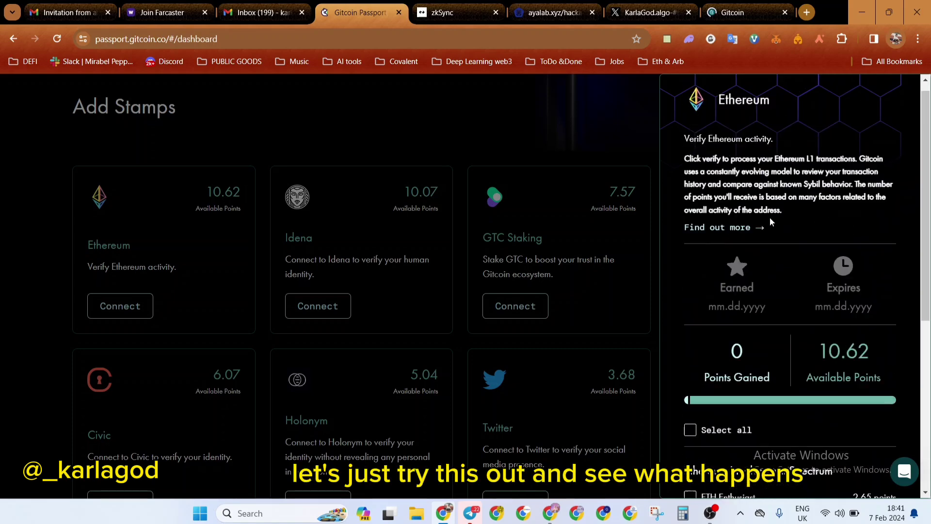
{"action": "scroll", "coordinate": [771, 218], "scroll_direction": "down", "scroll_amount": 5}
{"action": "scroll", "coordinate": [770, 218], "scroll_direction": "down", "scroll_amount": 2}
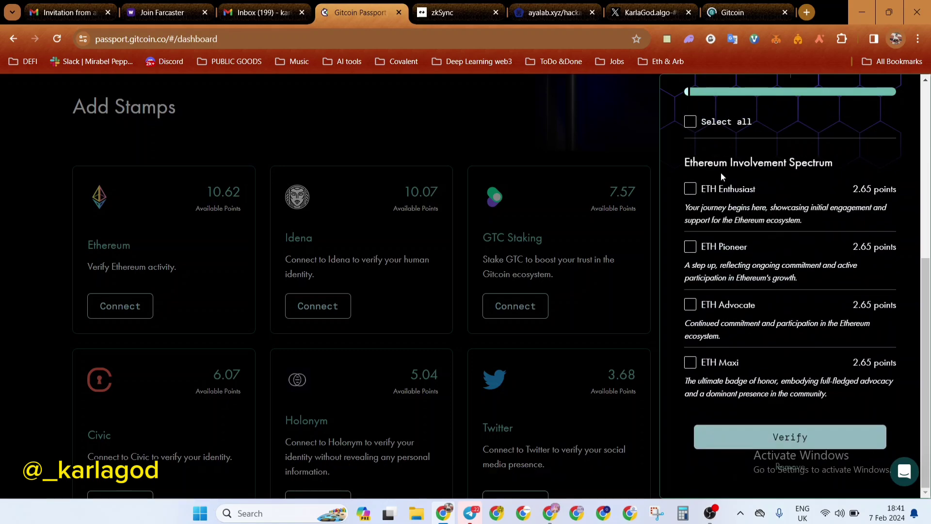
Select ETH Enthusiast and ETH Maxi and verify them, earning the 2.65-point data point
{"action": "left_click", "coordinate": [691, 190]}
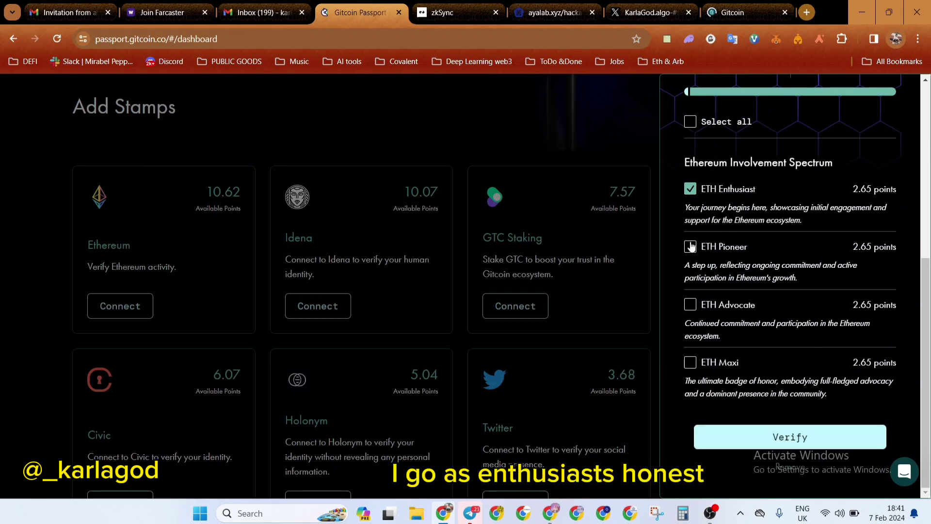
{"action": "left_click", "coordinate": [693, 367]}
{"action": "left_click", "coordinate": [805, 438]}
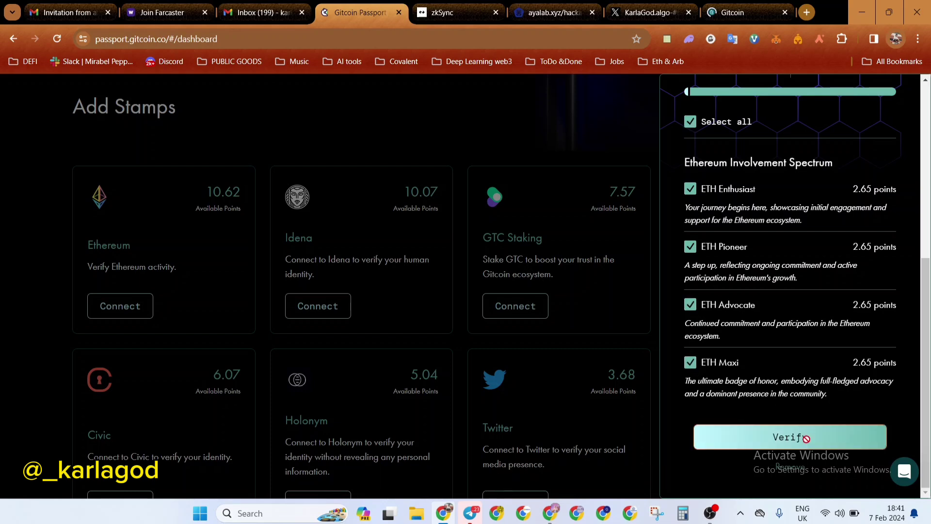
{"action": "scroll", "coordinate": [791, 243], "scroll_direction": "up", "scroll_amount": 6}
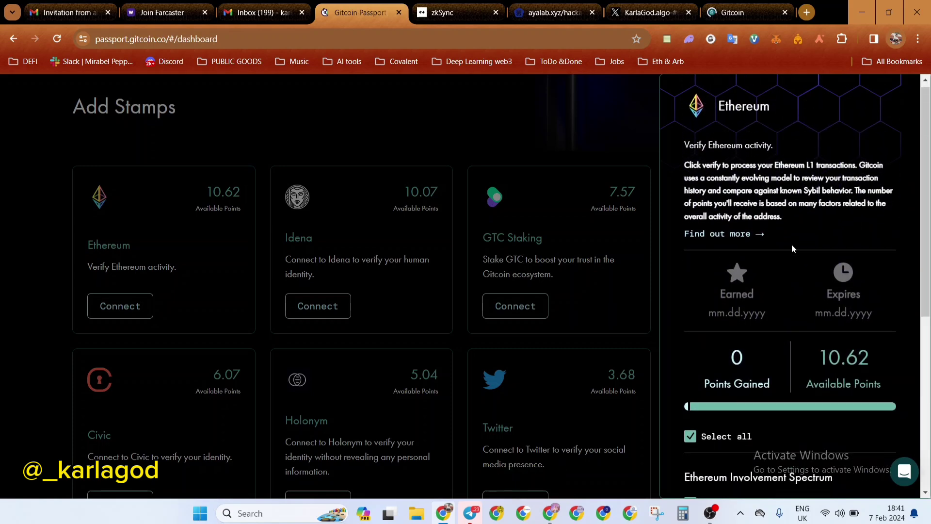
{"action": "scroll", "coordinate": [792, 245], "scroll_direction": "down", "scroll_amount": 3}
{"action": "scroll", "coordinate": [792, 245], "scroll_direction": "down", "scroll_amount": 3}
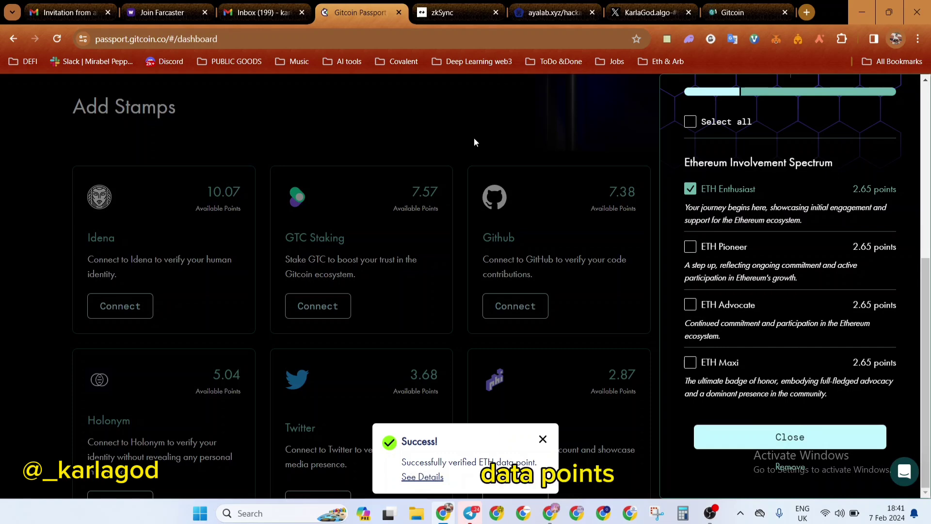
{"action": "scroll", "coordinate": [474, 141], "scroll_direction": "down", "scroll_amount": 3}
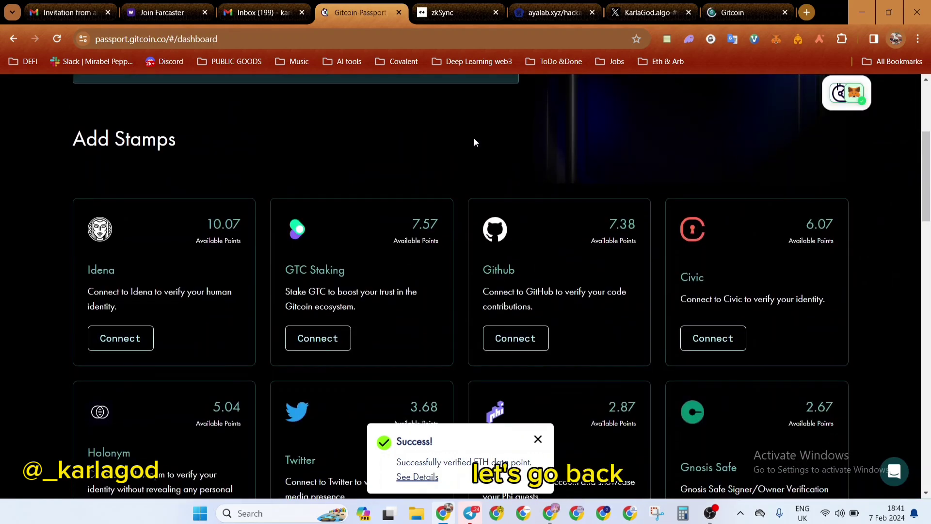
{"action": "scroll", "coordinate": [546, 170], "scroll_direction": "up", "scroll_amount": 3}
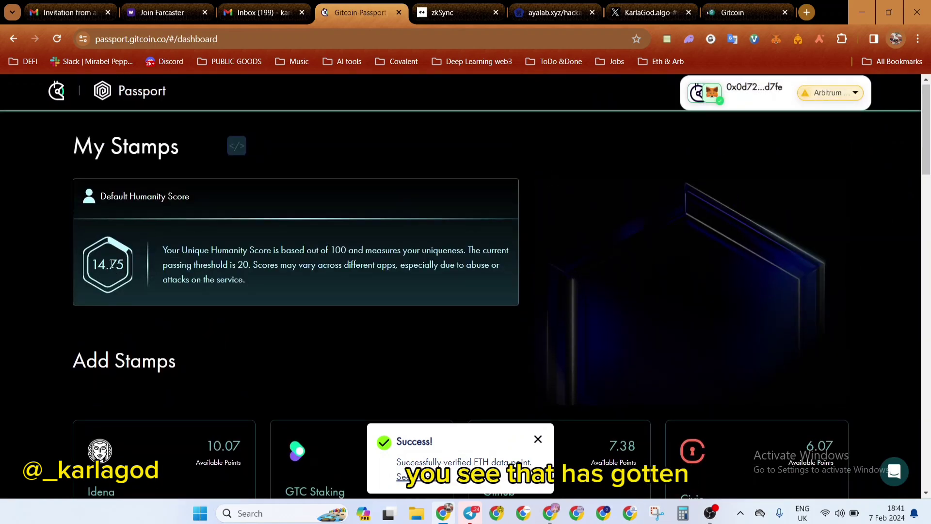
{"action": "scroll", "coordinate": [359, 318], "scroll_direction": "down", "scroll_amount": 4}
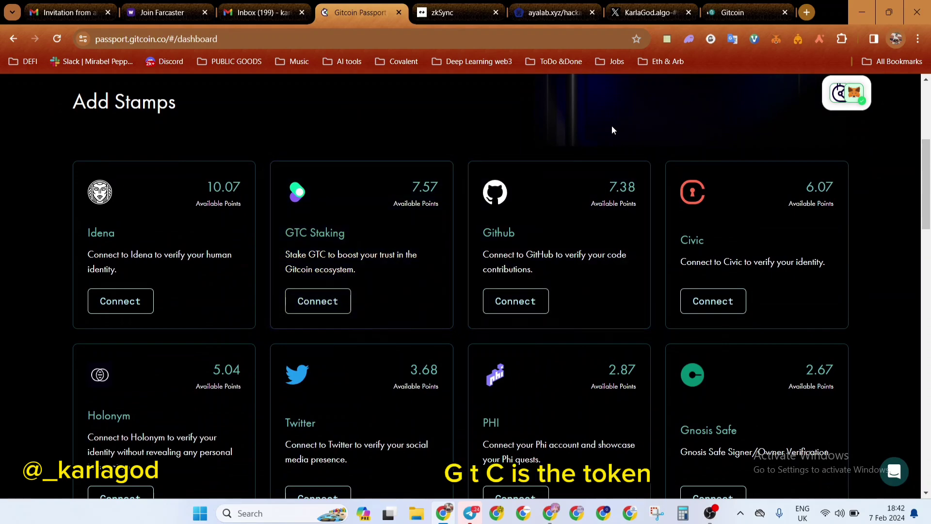
{"action": "left_click", "coordinate": [747, 10]}
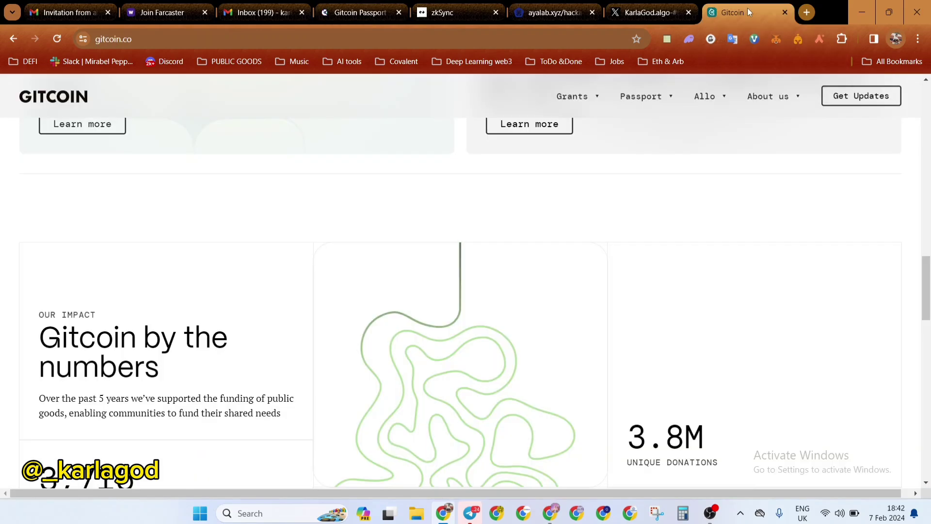
{"action": "left_click", "coordinate": [356, 10]}
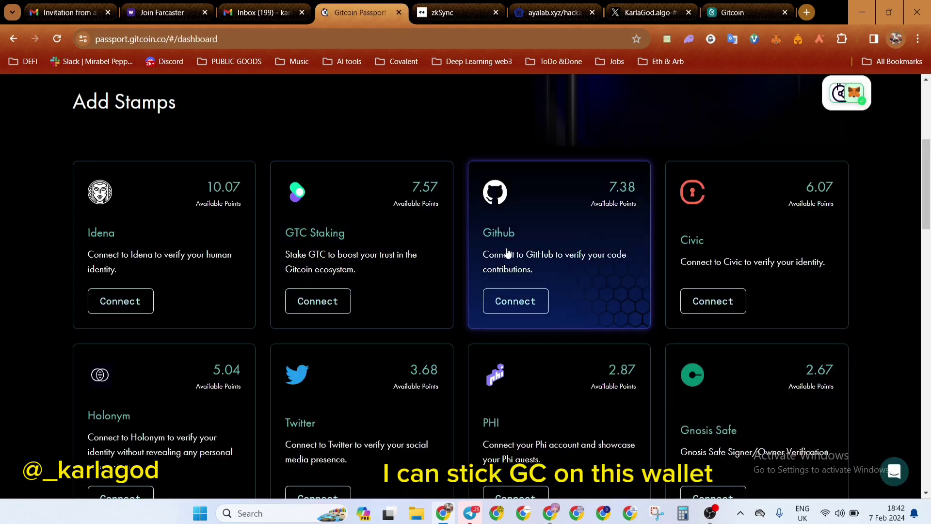
{"action": "scroll", "coordinate": [460, 150], "scroll_direction": "up", "scroll_amount": 3}
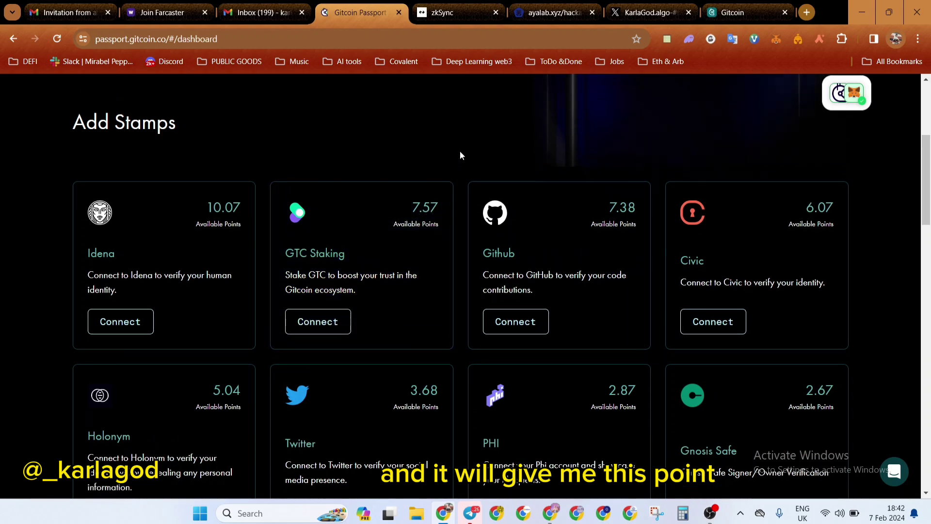
{"action": "scroll", "coordinate": [420, 256], "scroll_direction": "down", "scroll_amount": 5}
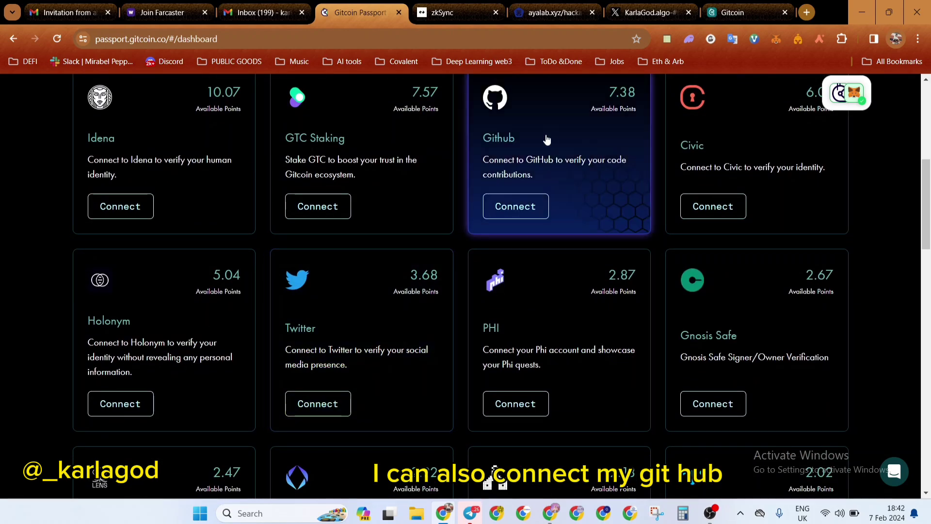
{"action": "scroll", "coordinate": [631, 194], "scroll_direction": "up", "scroll_amount": 1}
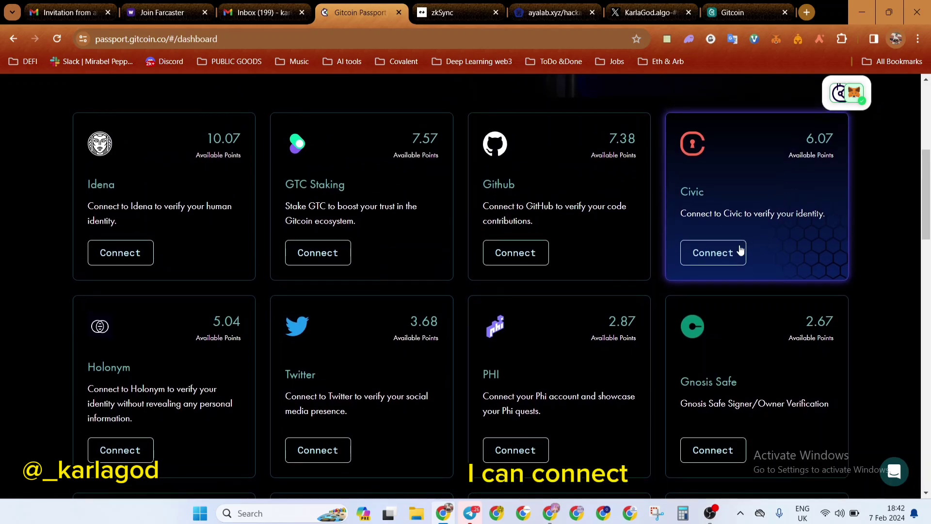
{"action": "scroll", "coordinate": [416, 389], "scroll_direction": "down", "scroll_amount": 2}
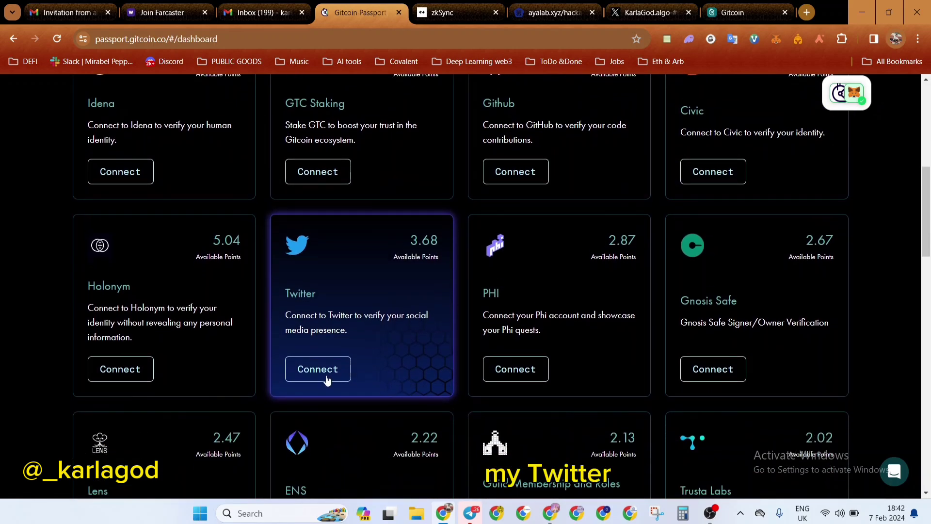
{"action": "scroll", "coordinate": [328, 380], "scroll_direction": "down", "scroll_amount": 1}
{"action": "scroll", "coordinate": [327, 380], "scroll_direction": "down", "scroll_amount": 2}
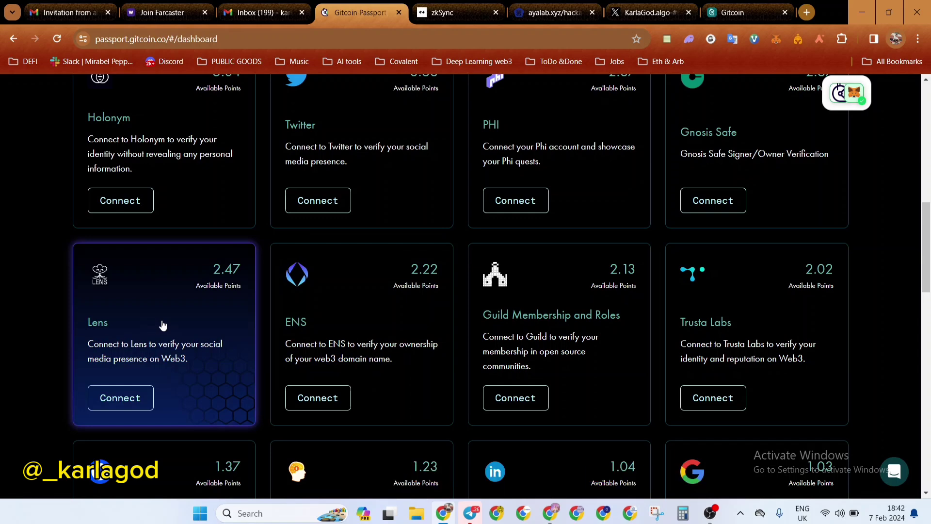
{"action": "scroll", "coordinate": [380, 381], "scroll_direction": "down", "scroll_amount": 2}
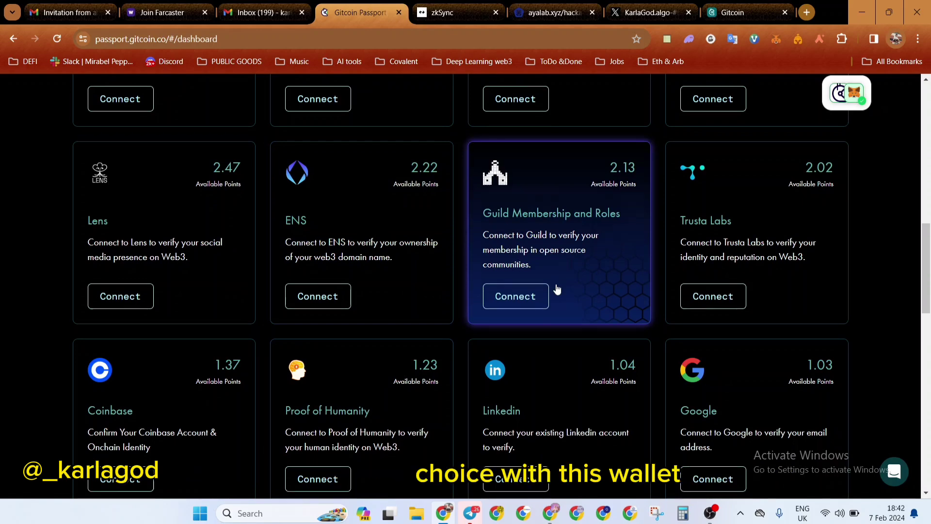
{"action": "scroll", "coordinate": [557, 290], "scroll_direction": "down", "scroll_amount": 1}
{"action": "scroll", "coordinate": [537, 396], "scroll_direction": "down", "scroll_amount": 5}
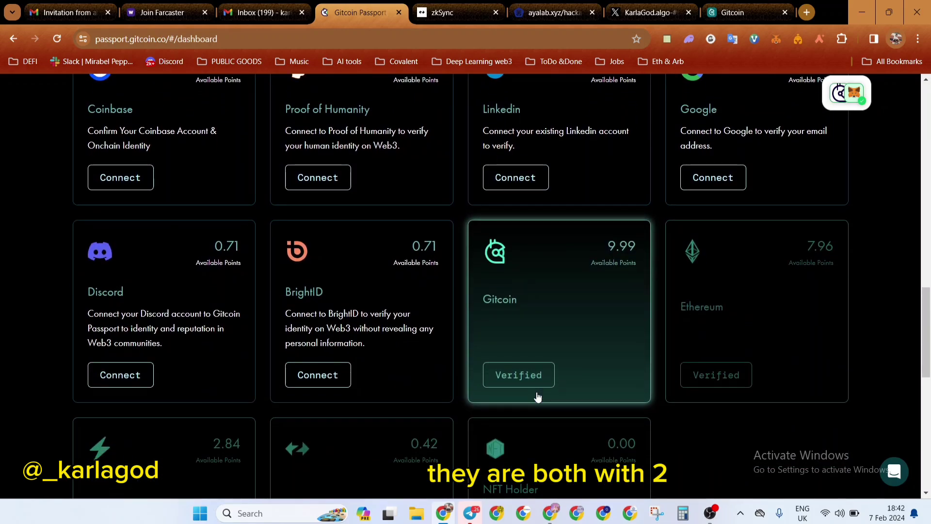
{"action": "scroll", "coordinate": [538, 397], "scroll_direction": "down", "scroll_amount": 3}
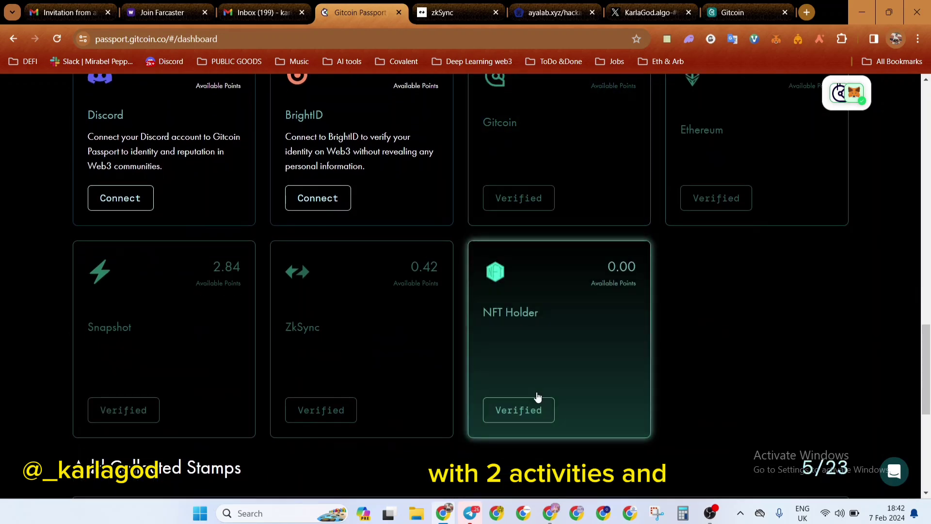
{"action": "scroll", "coordinate": [538, 397], "scroll_direction": "up", "scroll_amount": 1}
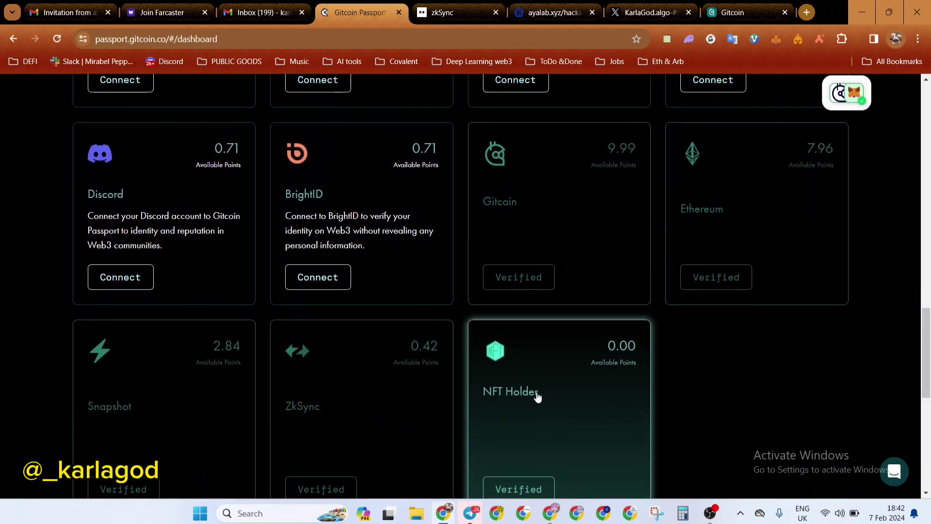
{"action": "scroll", "coordinate": [538, 397], "scroll_direction": "up", "scroll_amount": 2}
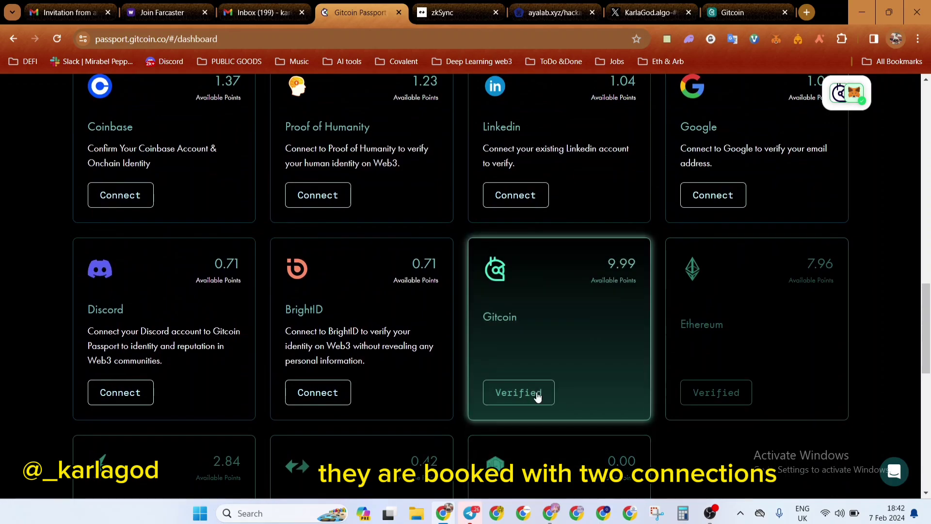
{"action": "scroll", "coordinate": [537, 397], "scroll_direction": "up", "scroll_amount": 7}
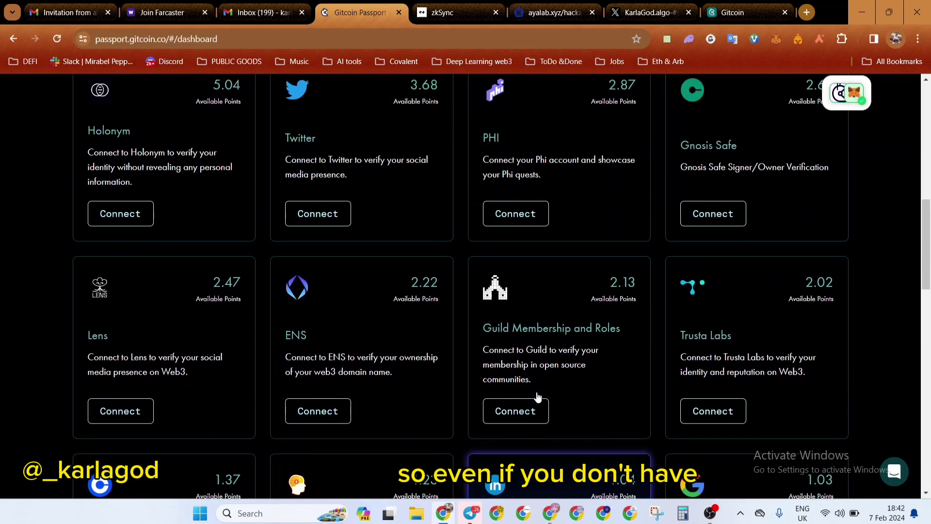
{"action": "scroll", "coordinate": [537, 396], "scroll_direction": "up", "scroll_amount": 6}
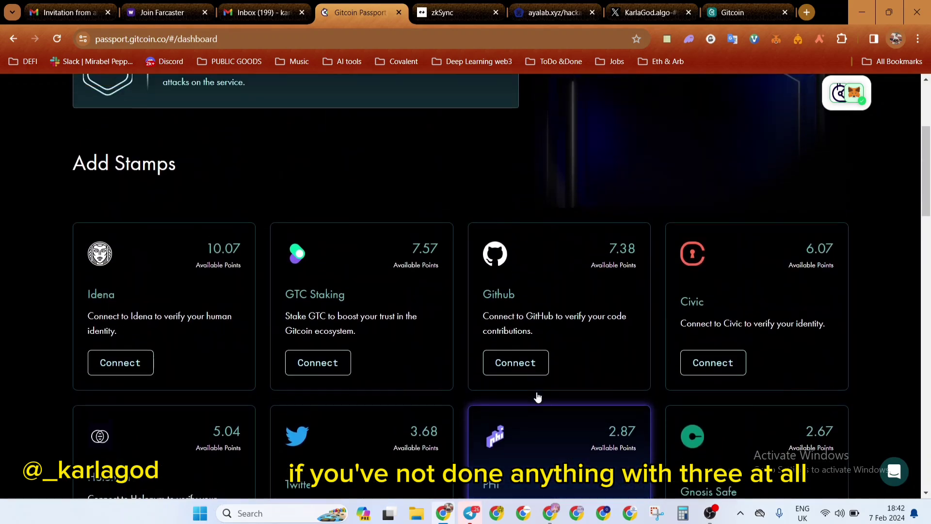
{"action": "scroll", "coordinate": [538, 397], "scroll_direction": "up", "scroll_amount": 3}
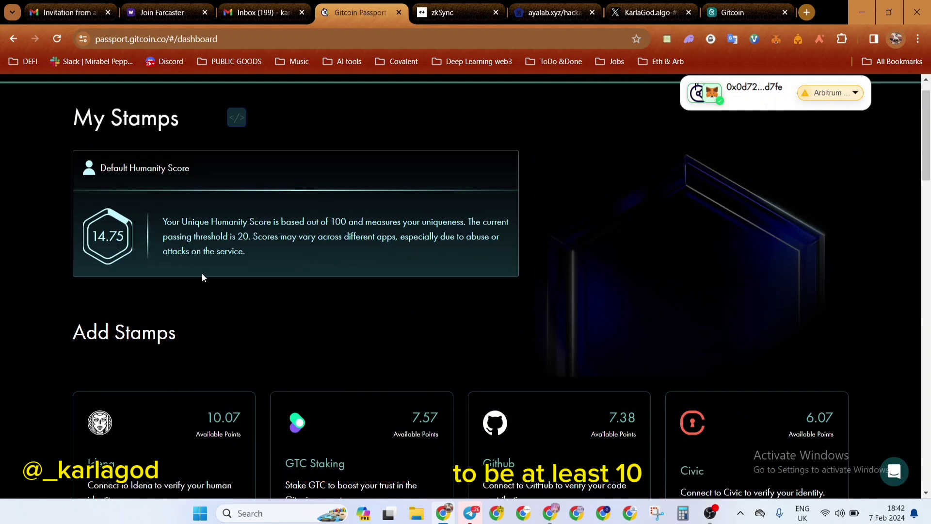
{"action": "scroll", "coordinate": [202, 277], "scroll_direction": "down", "scroll_amount": 7}
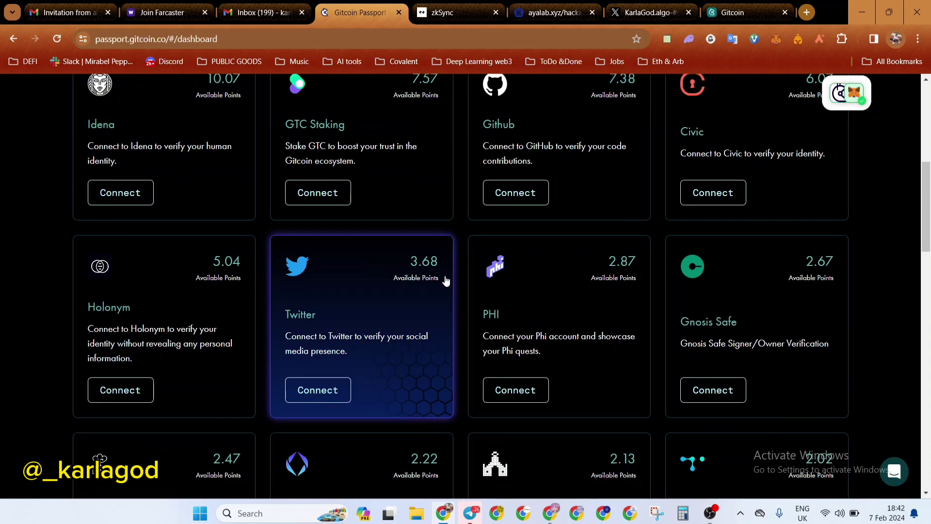
{"action": "scroll", "coordinate": [680, 340], "scroll_direction": "down", "scroll_amount": 4}
{"action": "scroll", "coordinate": [681, 339], "scroll_direction": "down", "scroll_amount": 3}
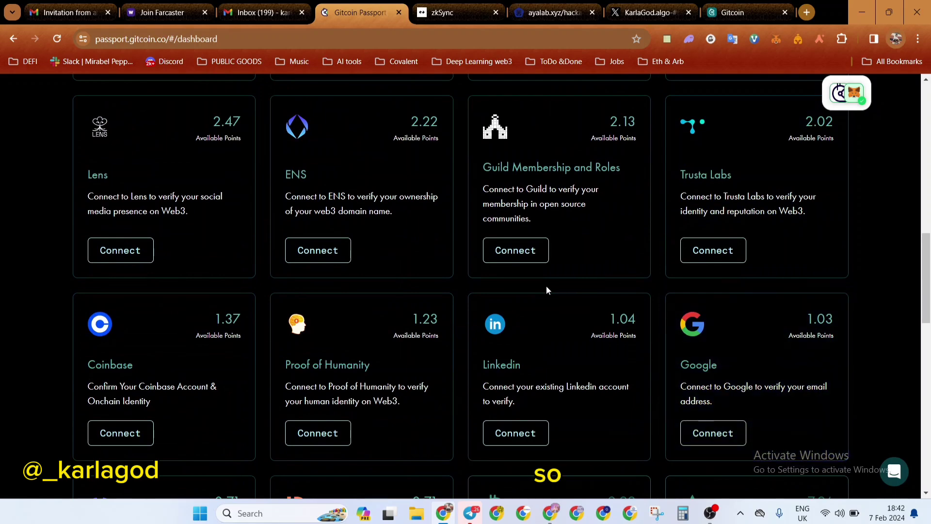
{"action": "scroll", "coordinate": [547, 290], "scroll_direction": "down", "scroll_amount": 3}
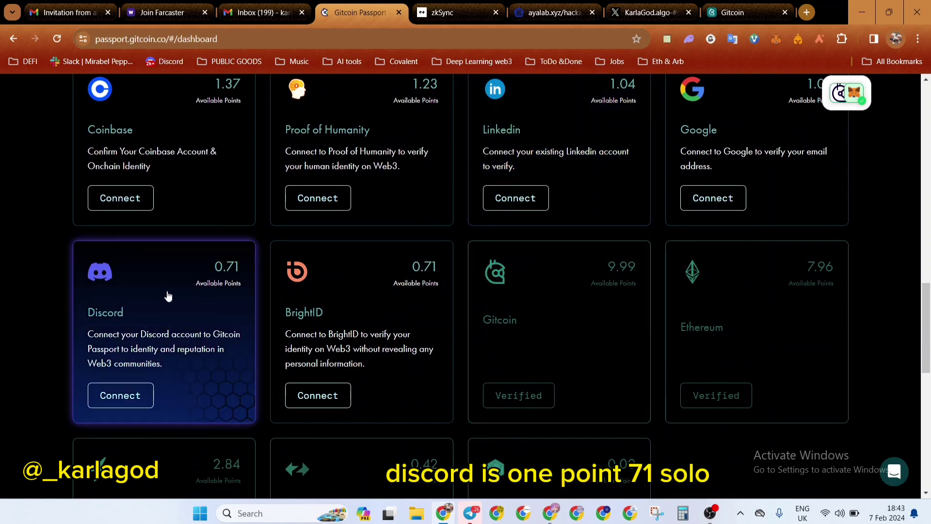
{"action": "scroll", "coordinate": [459, 262], "scroll_direction": "up", "scroll_amount": 7}
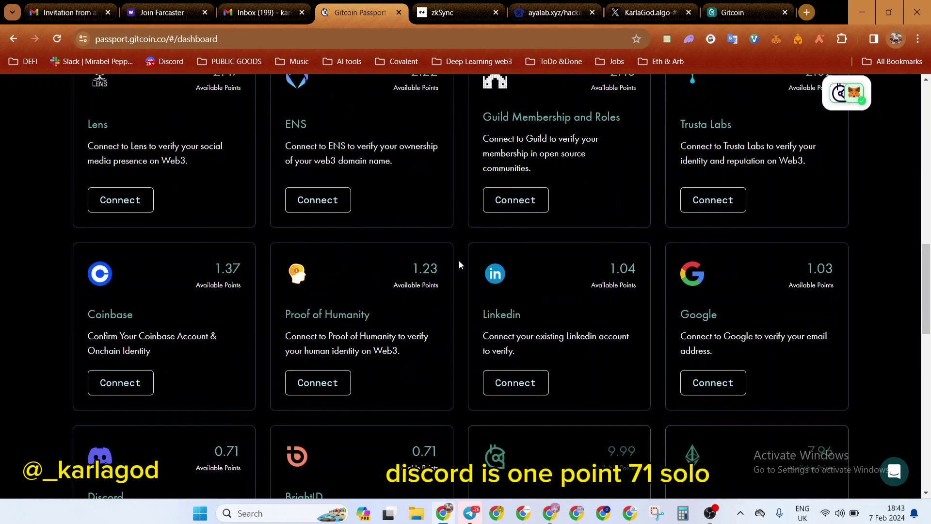
{"action": "scroll", "coordinate": [459, 261], "scroll_direction": "up", "scroll_amount": 5}
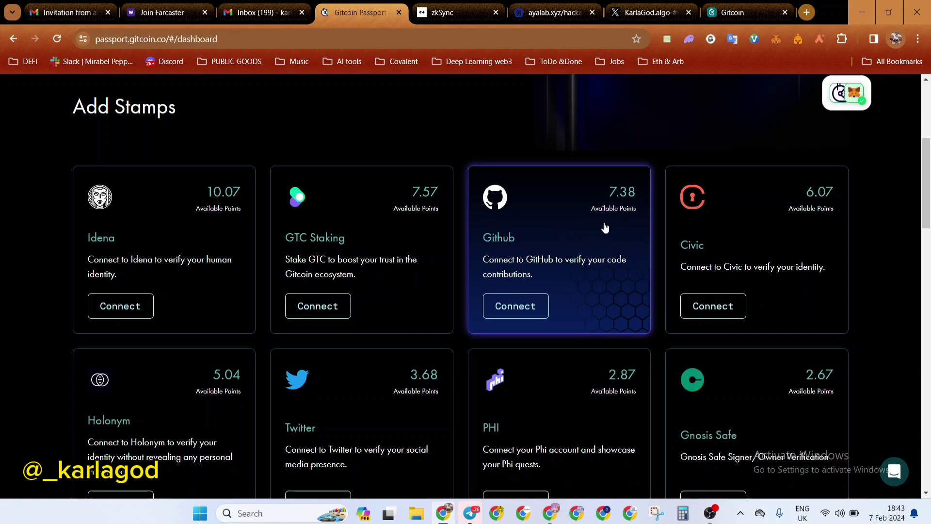
{"action": "scroll", "coordinate": [604, 228], "scroll_direction": "down", "scroll_amount": 2}
{"action": "scroll", "coordinate": [604, 228], "scroll_direction": "down", "scroll_amount": 4}
{"action": "scroll", "coordinate": [604, 228], "scroll_direction": "up", "scroll_amount": 2}
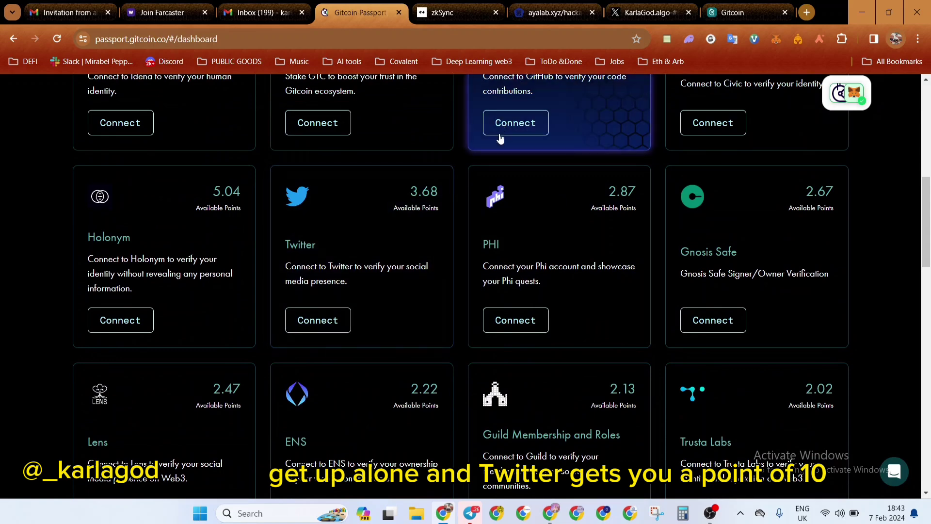
{"action": "scroll", "coordinate": [508, 210], "scroll_direction": "up", "scroll_amount": 4}
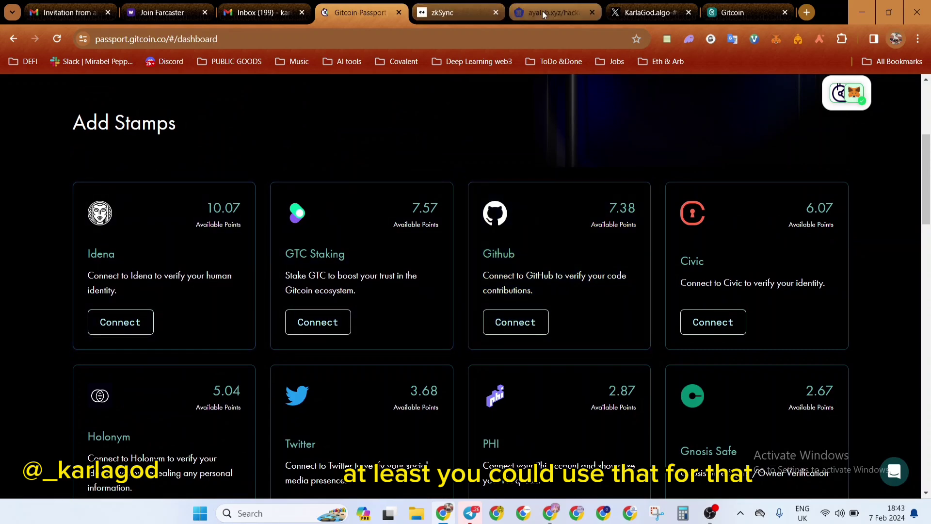
{"action": "left_click", "coordinate": [542, 11]}
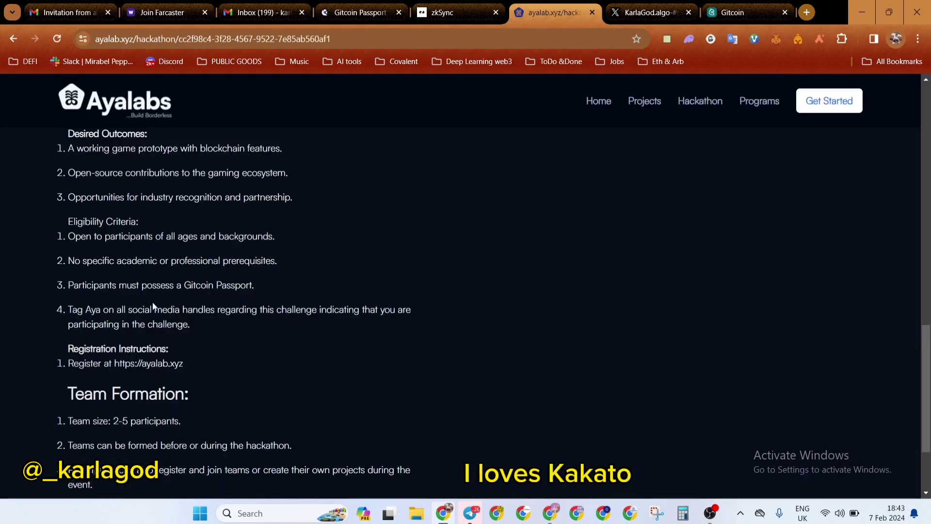
{"action": "left_click", "coordinate": [370, 11]}
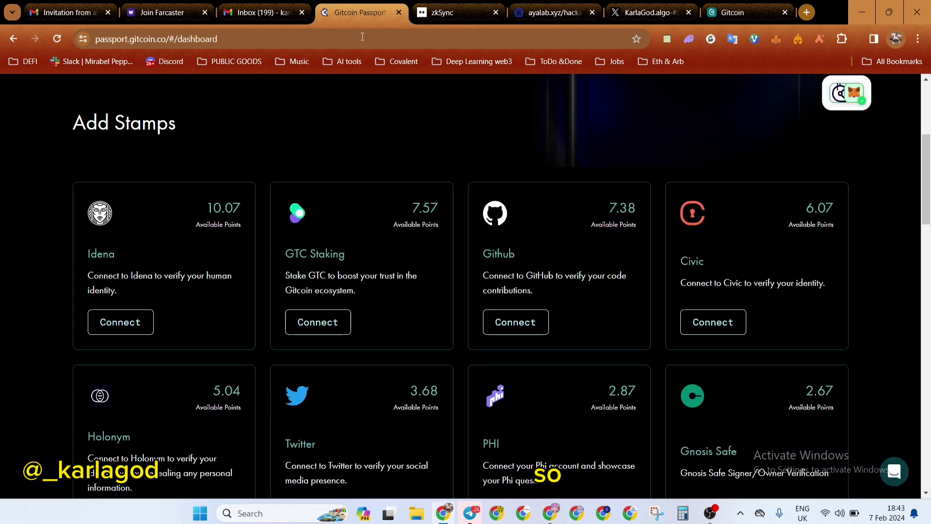
{"action": "scroll", "coordinate": [571, 204], "scroll_direction": "down", "scroll_amount": 7}
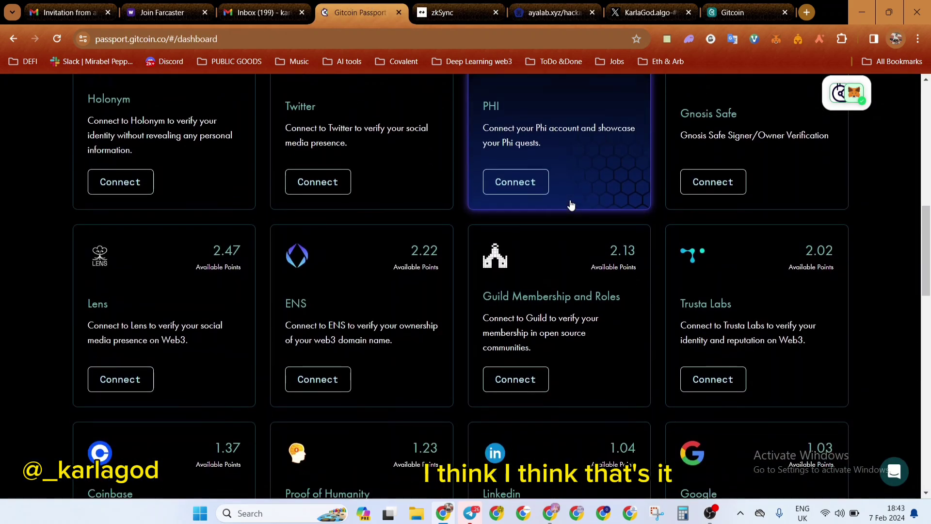
{"action": "scroll", "coordinate": [571, 204], "scroll_direction": "down", "scroll_amount": 3}
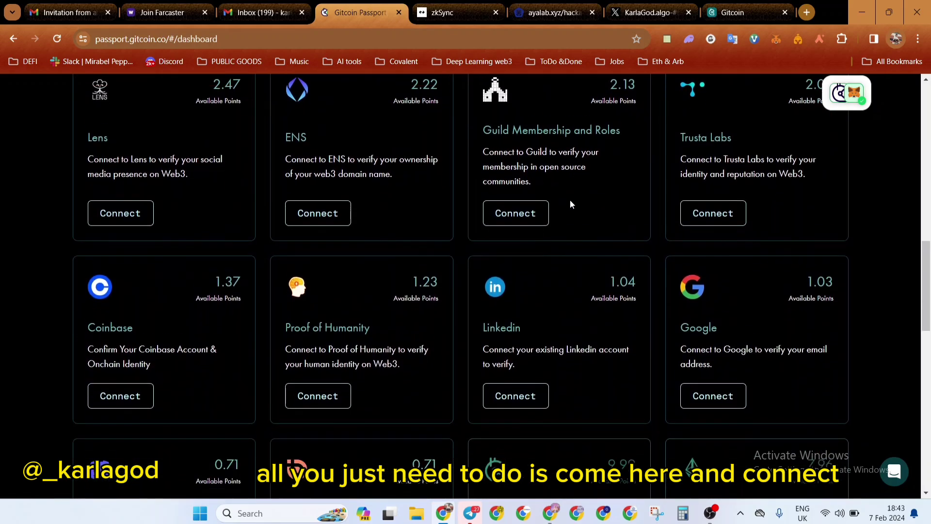
{"action": "scroll", "coordinate": [571, 204], "scroll_direction": "down", "scroll_amount": 3}
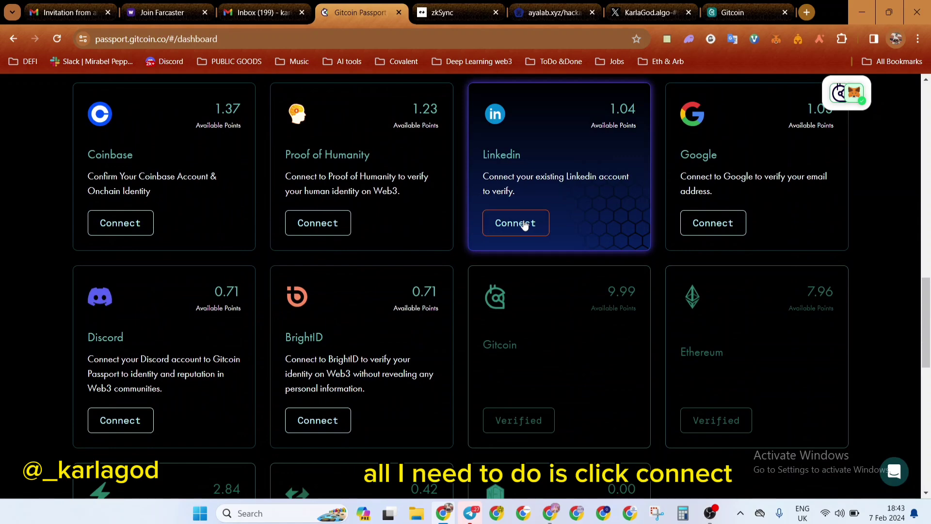
{"action": "left_click", "coordinate": [524, 223]}
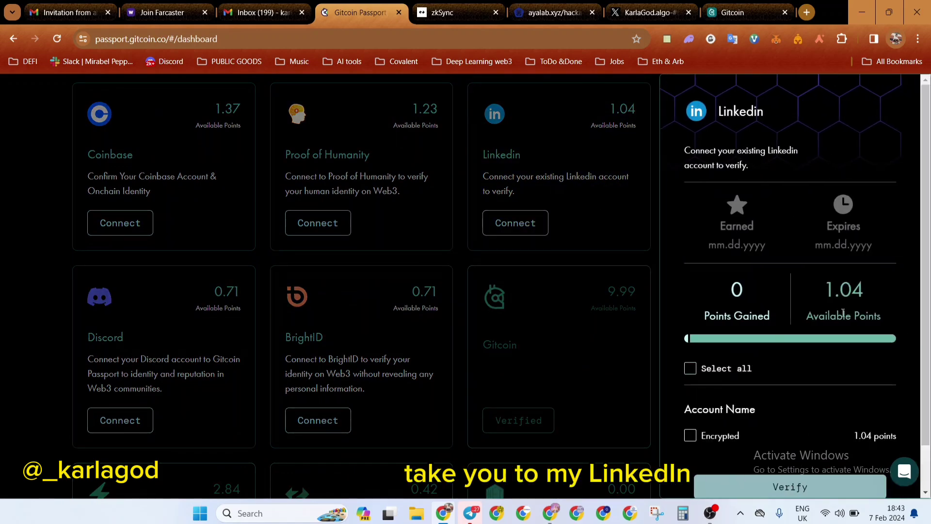
{"action": "scroll", "coordinate": [843, 312], "scroll_direction": "down", "scroll_amount": 1}
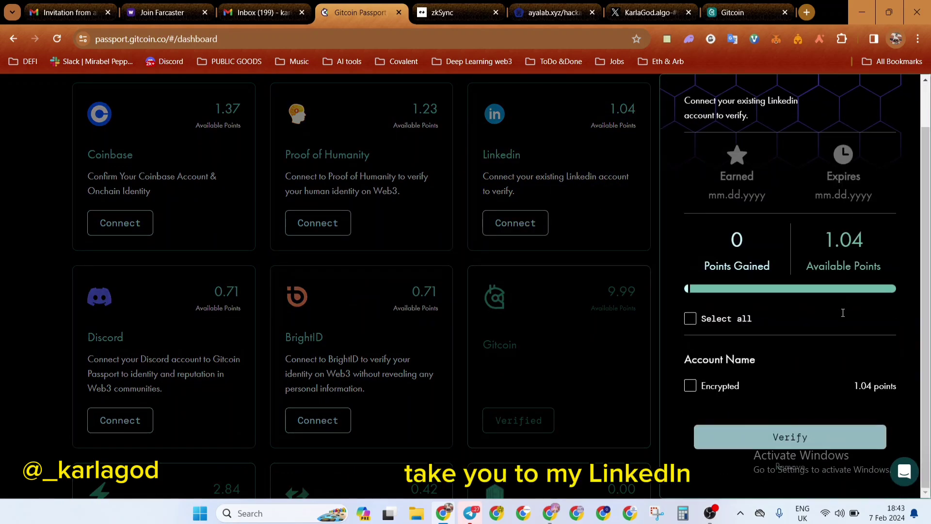
{"action": "left_click", "coordinate": [688, 321]}
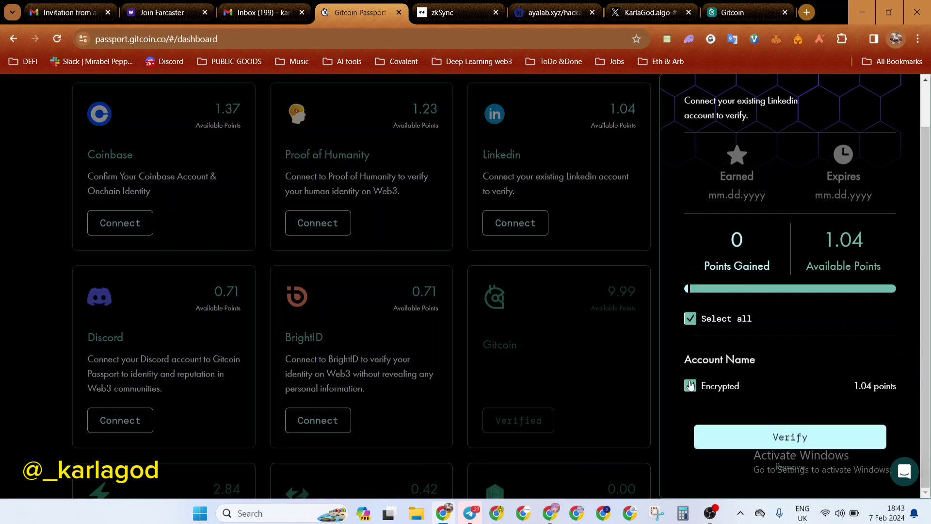
{"action": "left_click", "coordinate": [757, 428]}
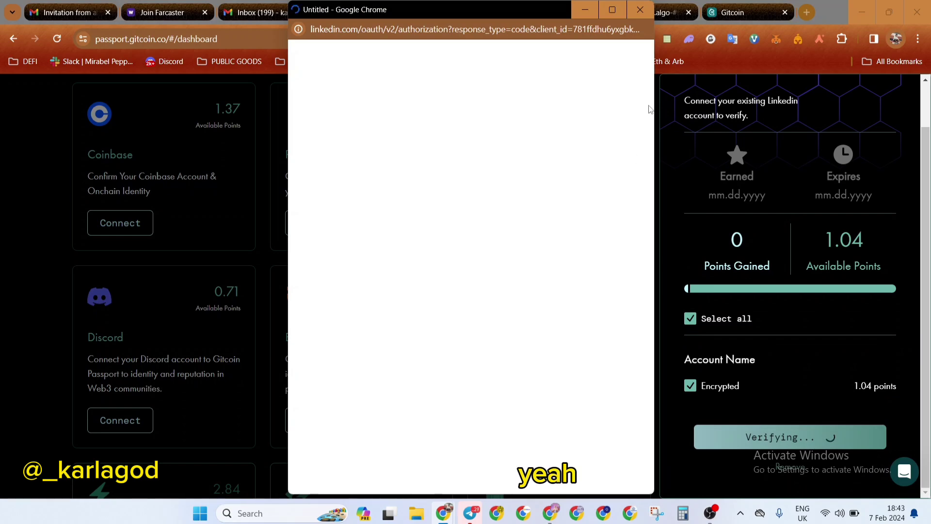
{"action": "left_click", "coordinate": [639, 12]}
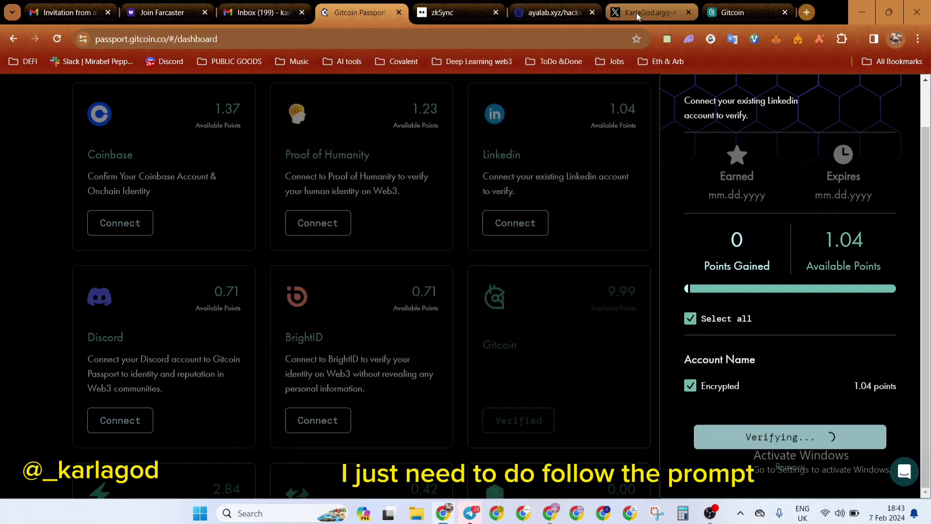
{"action": "scroll", "coordinate": [774, 154], "scroll_direction": "up", "scroll_amount": 1}
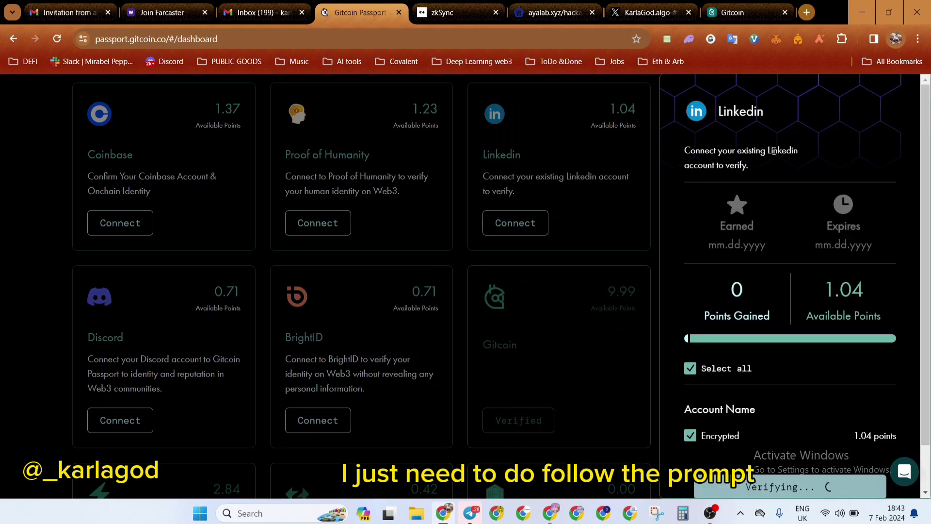
{"action": "scroll", "coordinate": [737, 279], "scroll_direction": "down", "scroll_amount": 1}
{"action": "scroll", "coordinate": [737, 282], "scroll_direction": "up", "scroll_amount": 1}
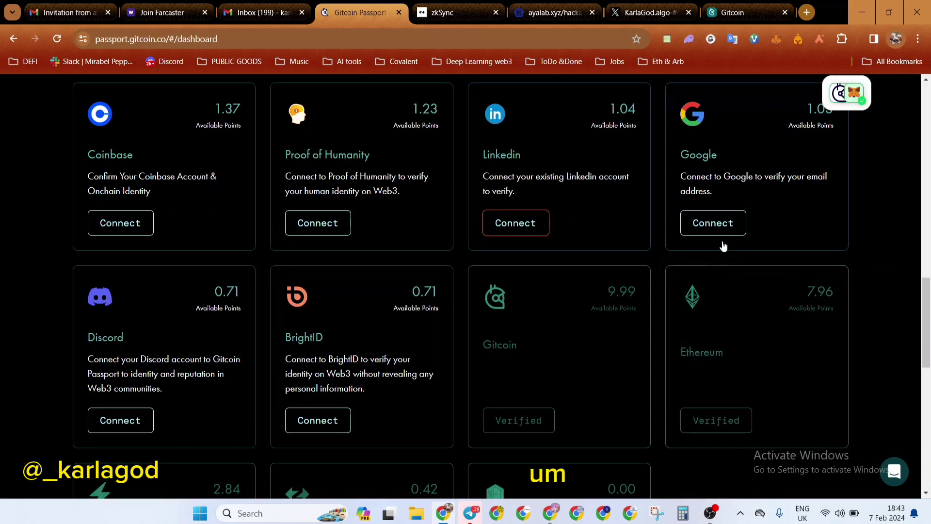
{"action": "scroll", "coordinate": [720, 233], "scroll_direction": "up", "scroll_amount": 10}
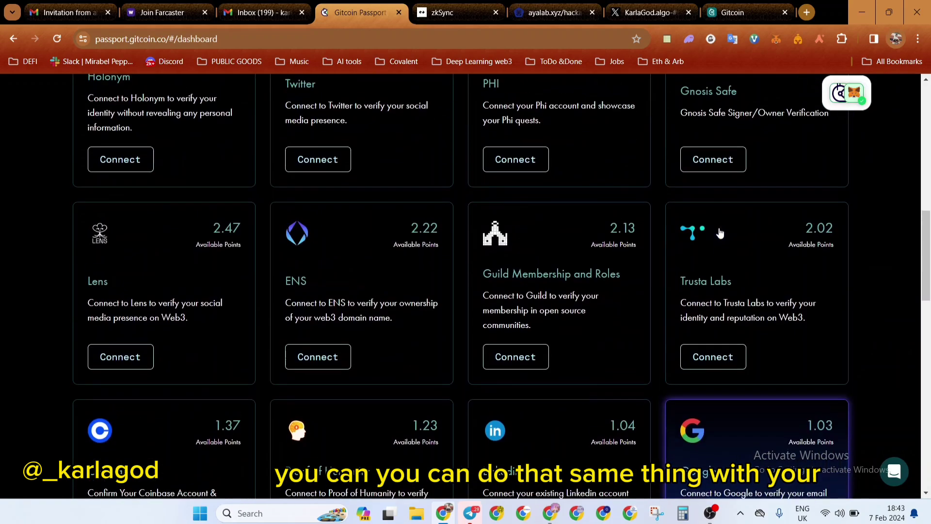
{"action": "scroll", "coordinate": [720, 233], "scroll_direction": "up", "scroll_amount": 3}
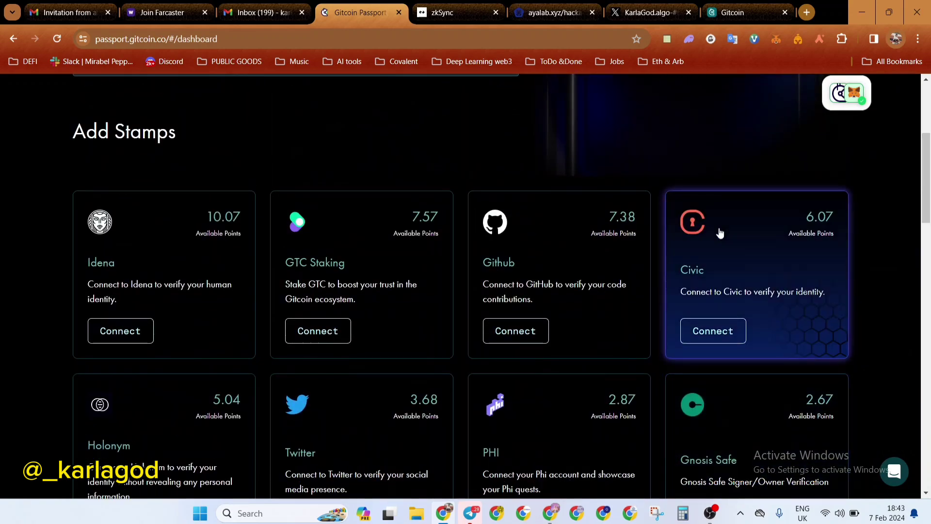
{"action": "scroll", "coordinate": [245, 372], "scroll_direction": "down", "scroll_amount": 13}
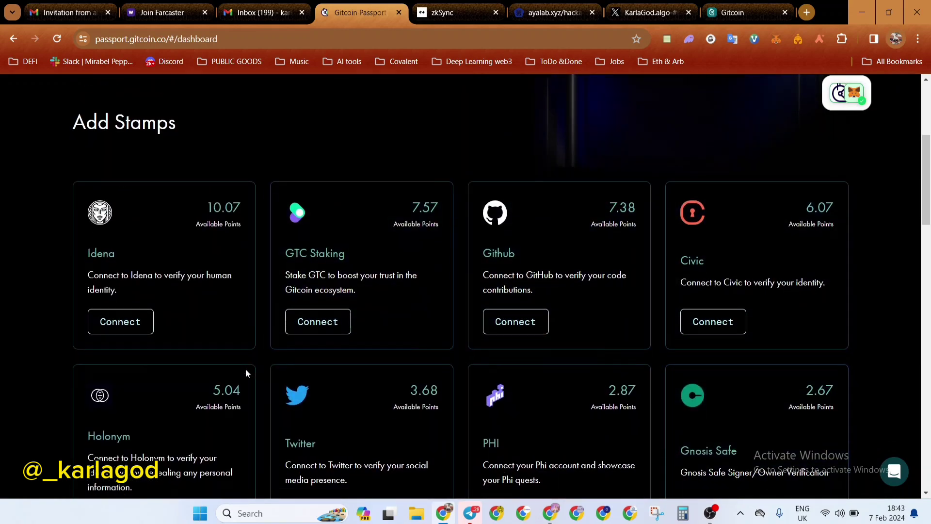
{"action": "scroll", "coordinate": [246, 374], "scroll_direction": "down", "scroll_amount": 3}
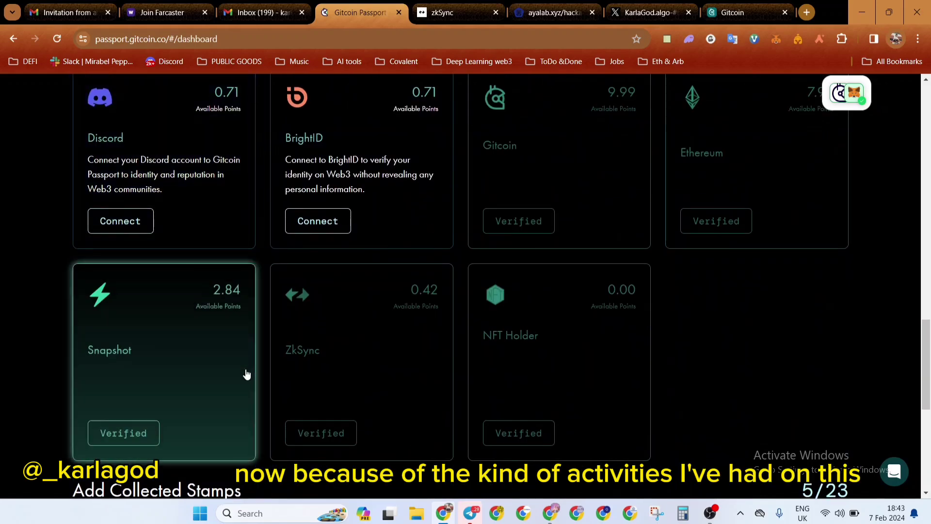
{"action": "scroll", "coordinate": [544, 198], "scroll_direction": "up", "scroll_amount": 1}
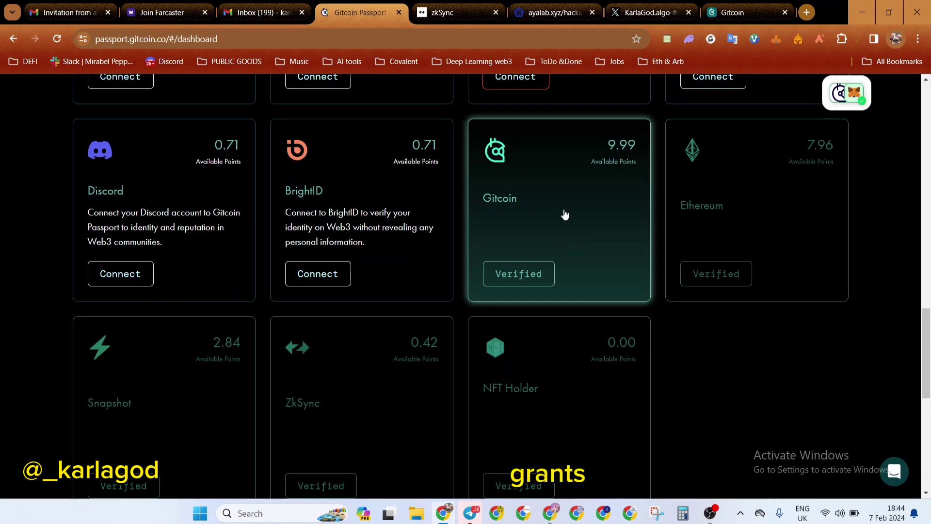
{"action": "scroll", "coordinate": [563, 212], "scroll_direction": "down", "scroll_amount": 1}
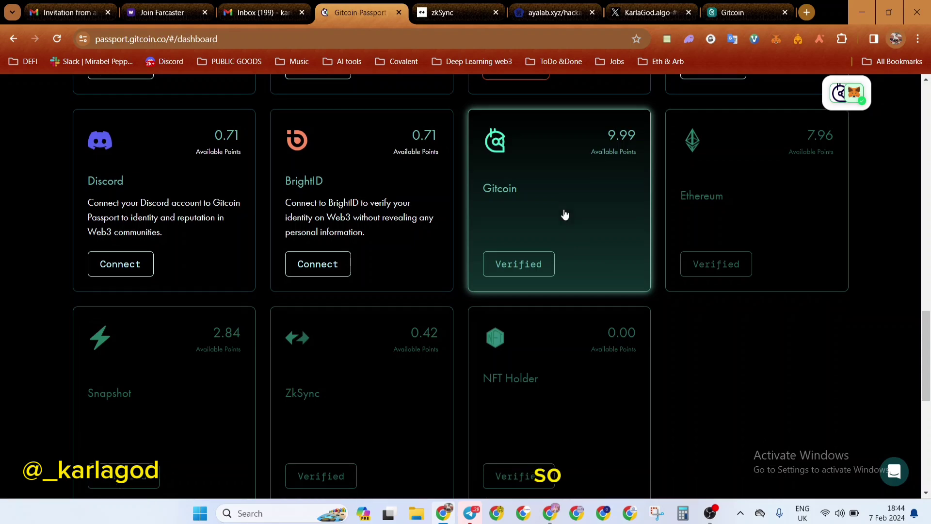
Review the verified Gitcoin stamp's details, then dismiss its side panel to return to the stamp grid
{"action": "left_click", "coordinate": [542, 183]}
{"action": "scroll", "coordinate": [840, 258], "scroll_direction": "down", "scroll_amount": 3}
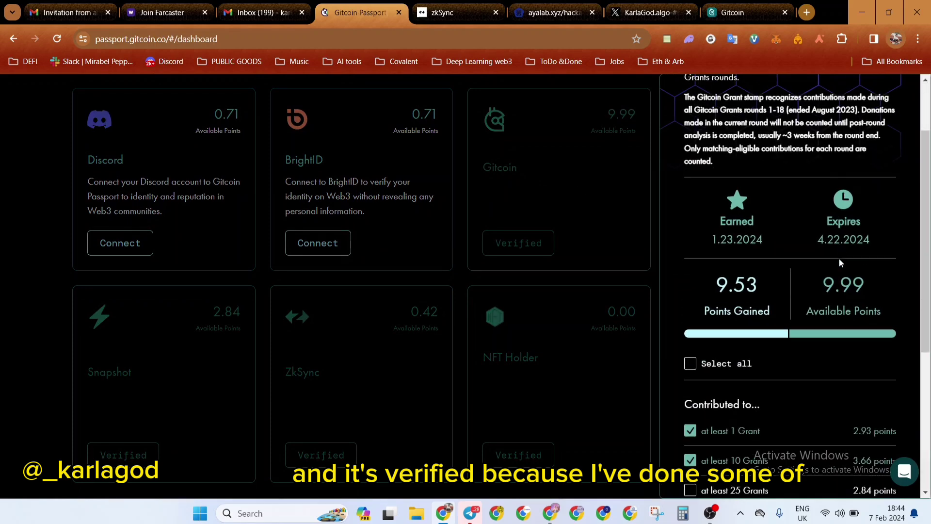
{"action": "scroll", "coordinate": [841, 263], "scroll_direction": "down", "scroll_amount": 1}
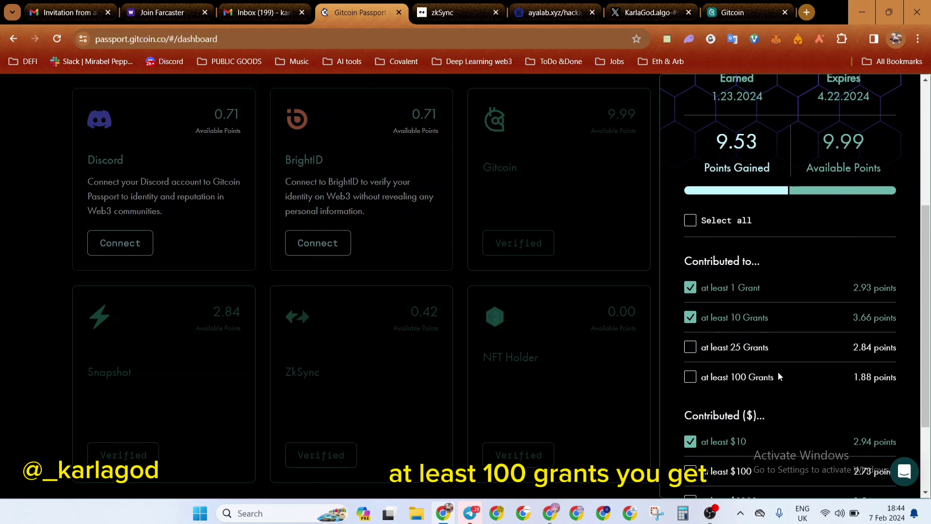
{"action": "scroll", "coordinate": [776, 374], "scroll_direction": "down", "scroll_amount": 2}
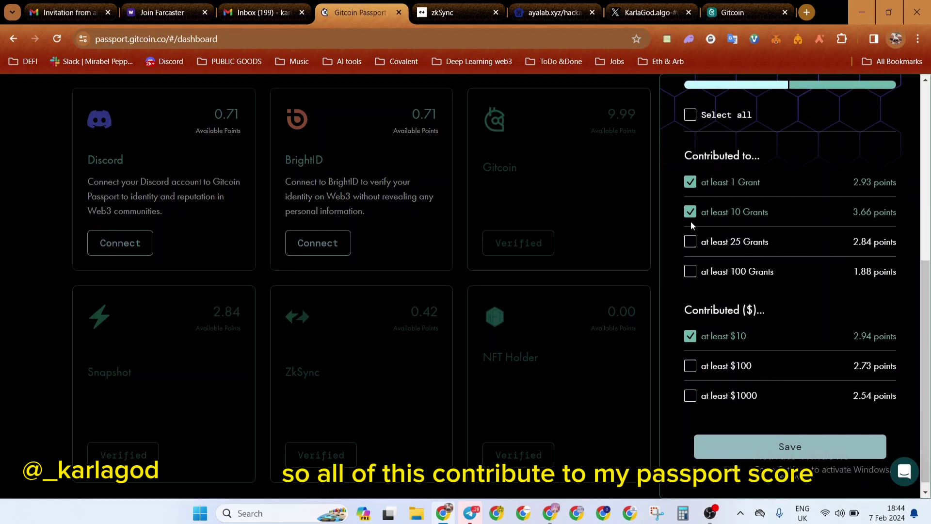
{"action": "scroll", "coordinate": [749, 217], "scroll_direction": "up", "scroll_amount": 4}
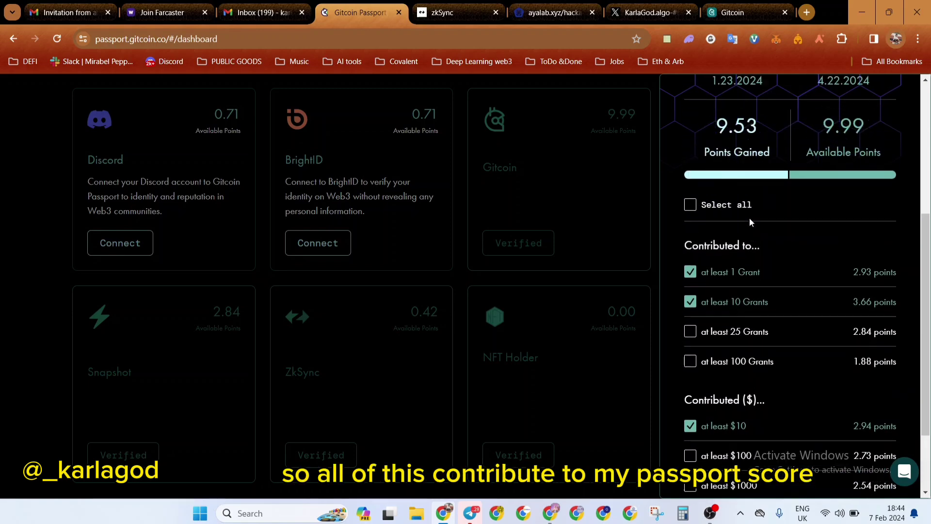
{"action": "left_click", "coordinate": [605, 197]}
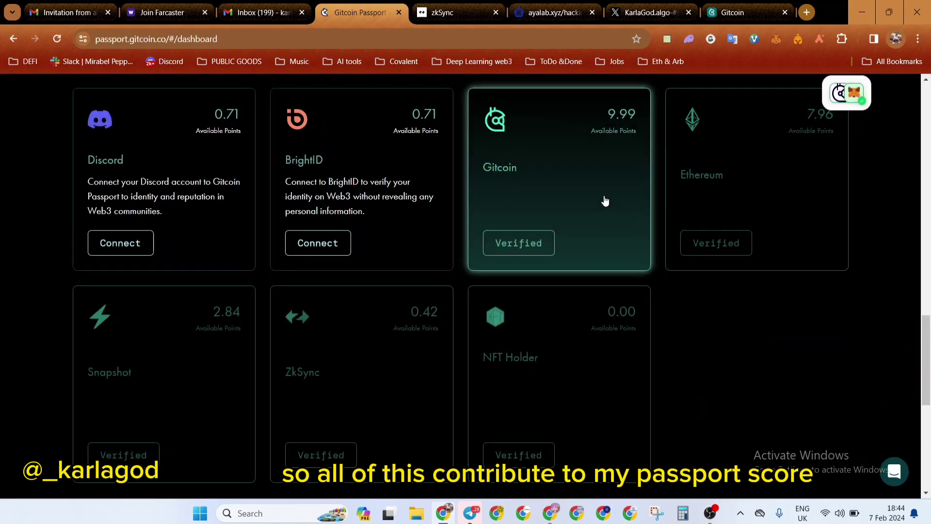
{"action": "left_click", "coordinate": [158, 387]}
{"action": "scroll", "coordinate": [786, 360], "scroll_direction": "down", "scroll_amount": 4}
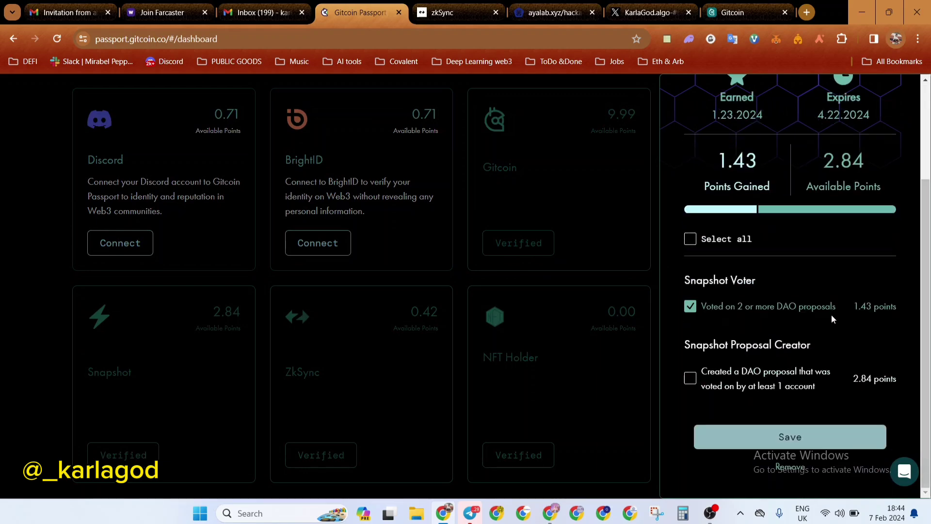
{"action": "left_click", "coordinate": [273, 389]}
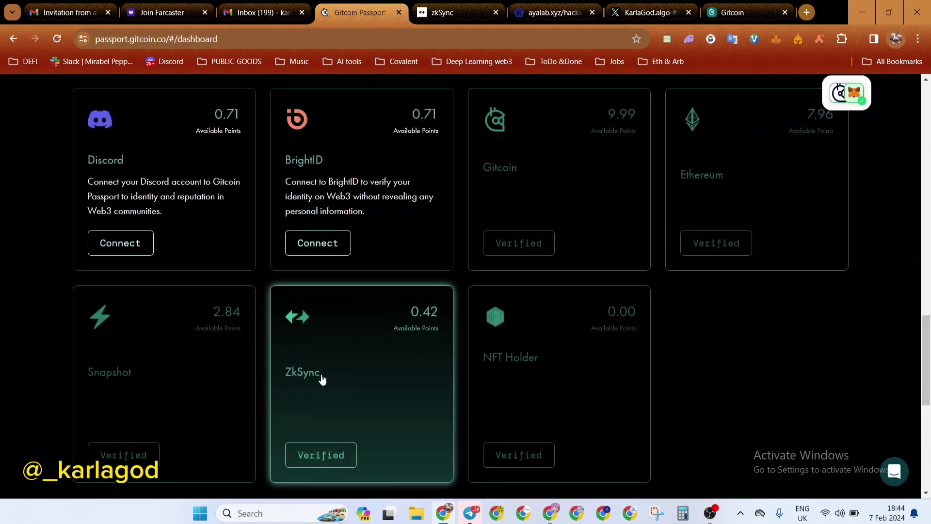
{"action": "left_click", "coordinate": [337, 377]}
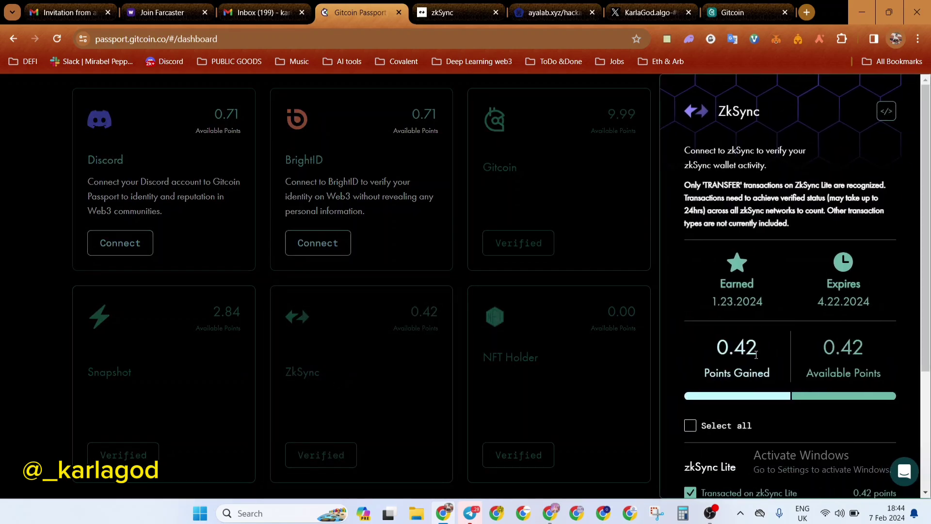
{"action": "scroll", "coordinate": [756, 354], "scroll_direction": "down", "scroll_amount": 4}
{"action": "scroll", "coordinate": [756, 355], "scroll_direction": "up", "scroll_amount": 4}
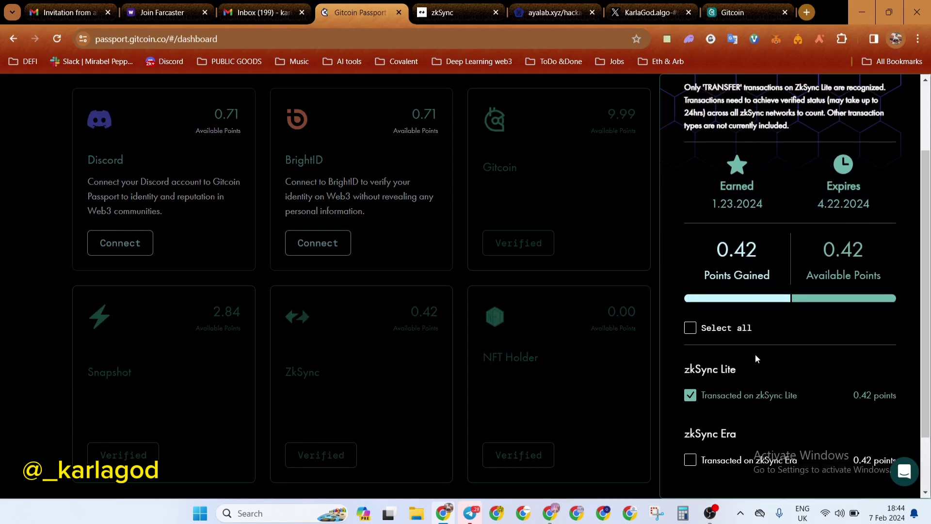
{"action": "left_click", "coordinate": [414, 378]}
{"action": "left_click", "coordinate": [568, 361]}
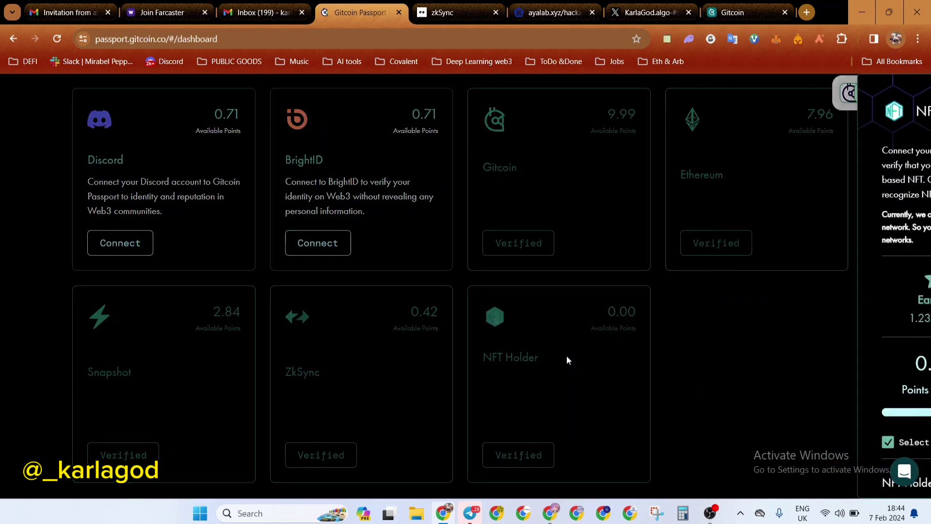
{"action": "scroll", "coordinate": [785, 359], "scroll_direction": "down", "scroll_amount": 3}
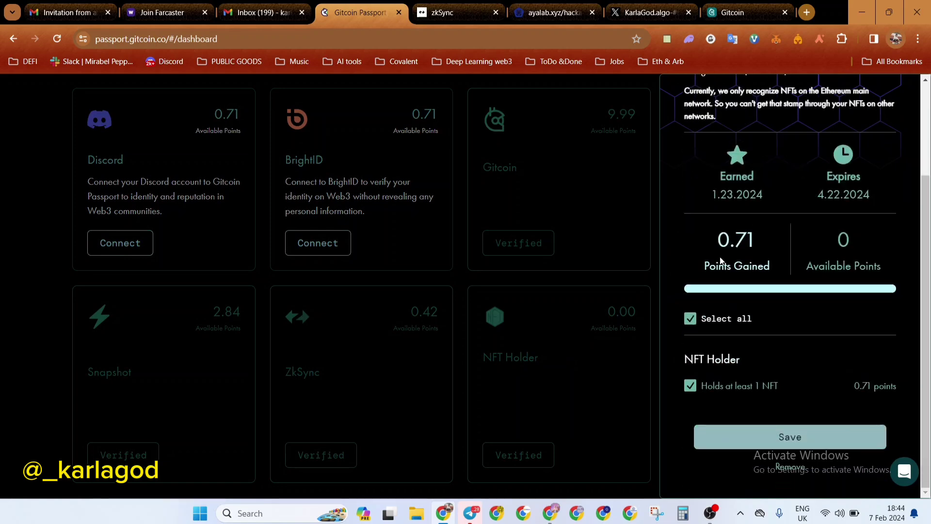
{"action": "left_click", "coordinate": [542, 409]}
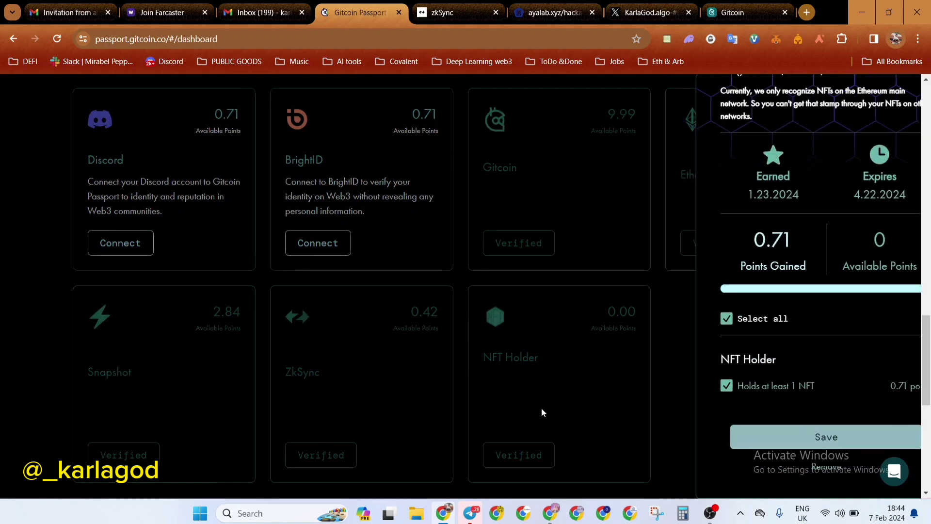
{"action": "scroll", "coordinate": [541, 408], "scroll_direction": "down", "scroll_amount": 4}
{"action": "scroll", "coordinate": [541, 408], "scroll_direction": "up", "scroll_amount": 3}
{"action": "scroll", "coordinate": [543, 412], "scroll_direction": "up", "scroll_amount": 4}
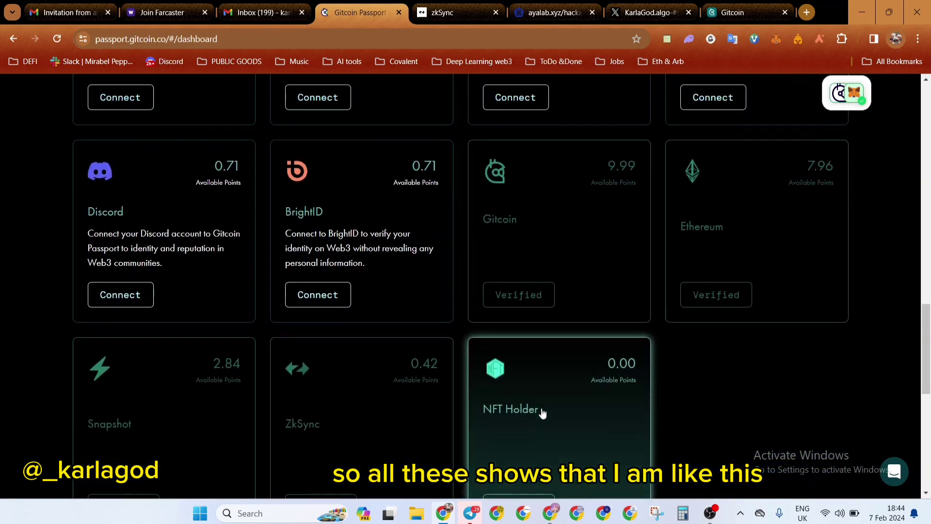
{"action": "scroll", "coordinate": [543, 413], "scroll_direction": "down", "scroll_amount": 1}
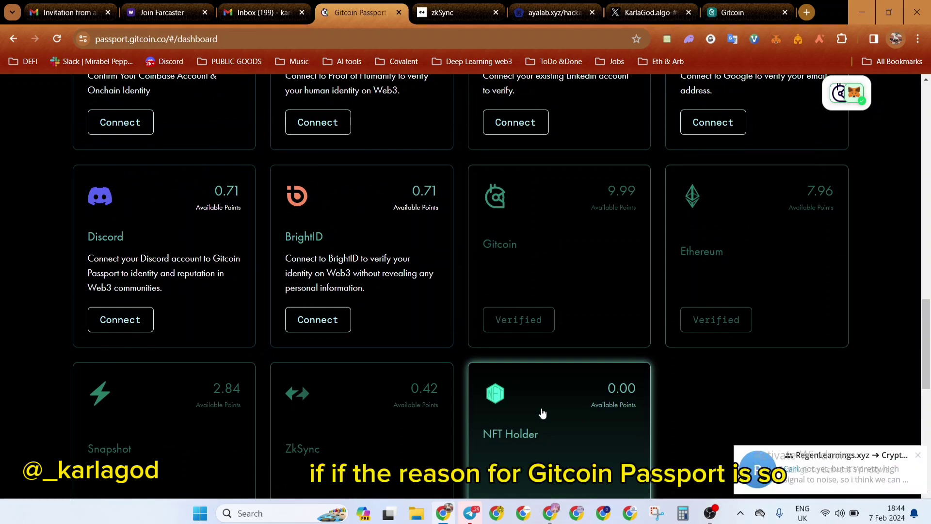
{"action": "scroll", "coordinate": [713, 257], "scroll_direction": "up", "scroll_amount": 10}
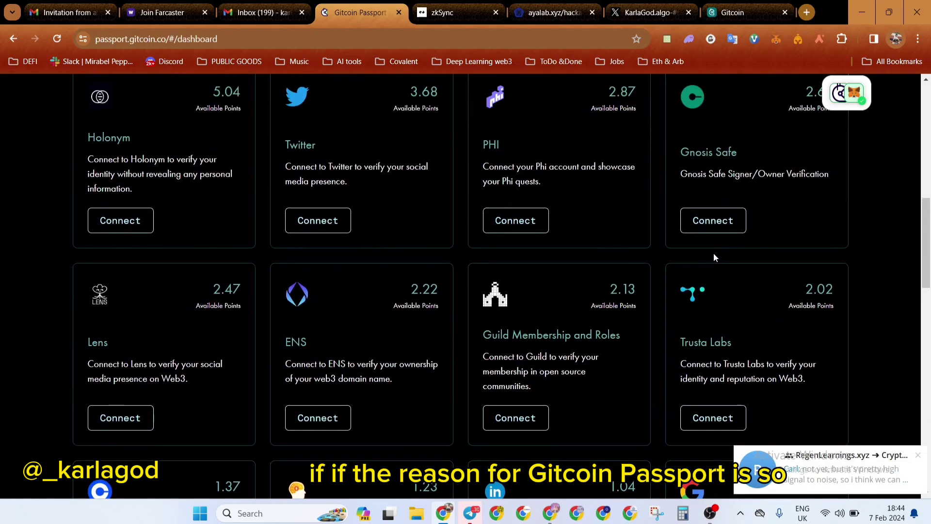
{"action": "scroll", "coordinate": [714, 257], "scroll_direction": "up", "scroll_amount": 4}
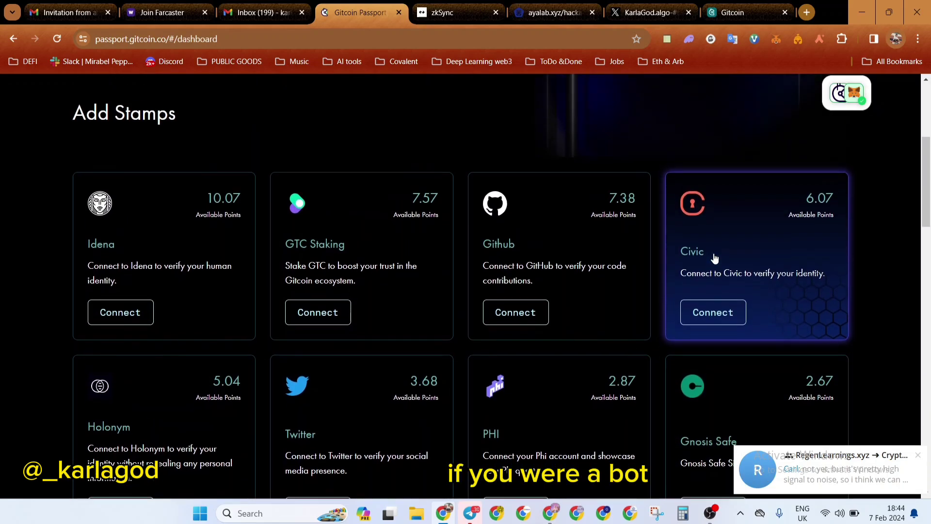
{"action": "scroll", "coordinate": [715, 258], "scroll_direction": "down", "scroll_amount": 2}
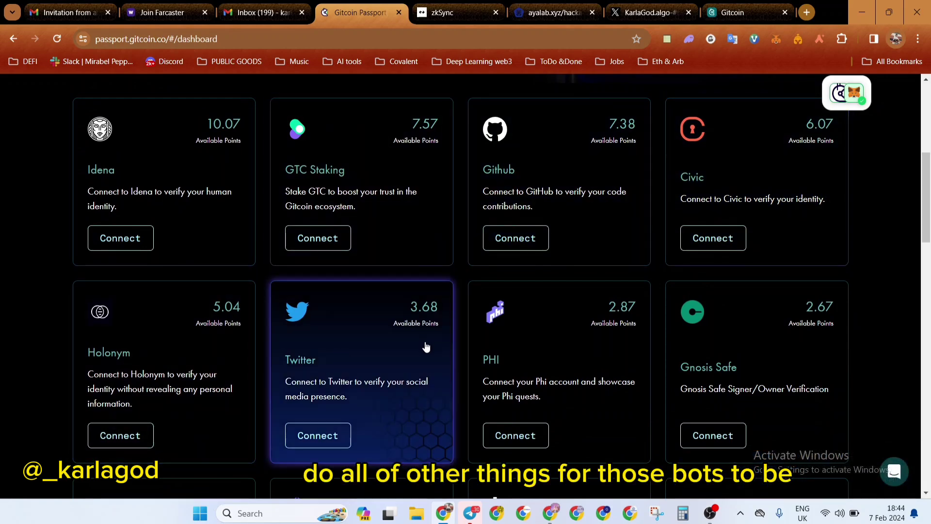
{"action": "scroll", "coordinate": [426, 345], "scroll_direction": "down", "scroll_amount": 2}
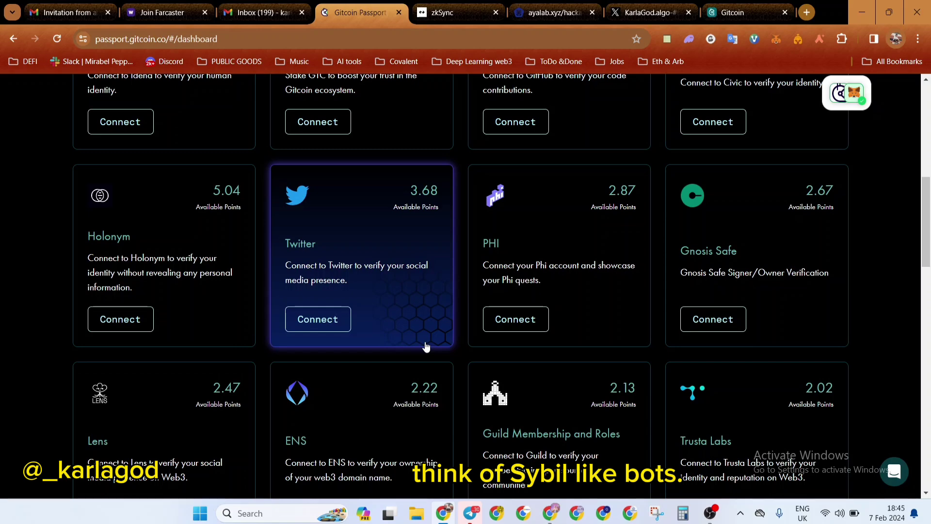
{"action": "scroll", "coordinate": [426, 346], "scroll_direction": "down", "scroll_amount": 5}
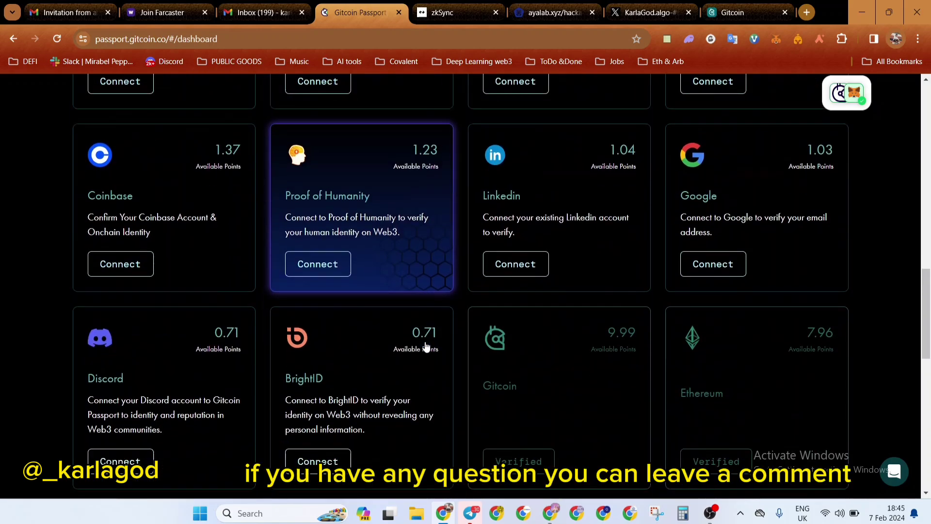
{"action": "scroll", "coordinate": [426, 345], "scroll_direction": "down", "scroll_amount": 6}
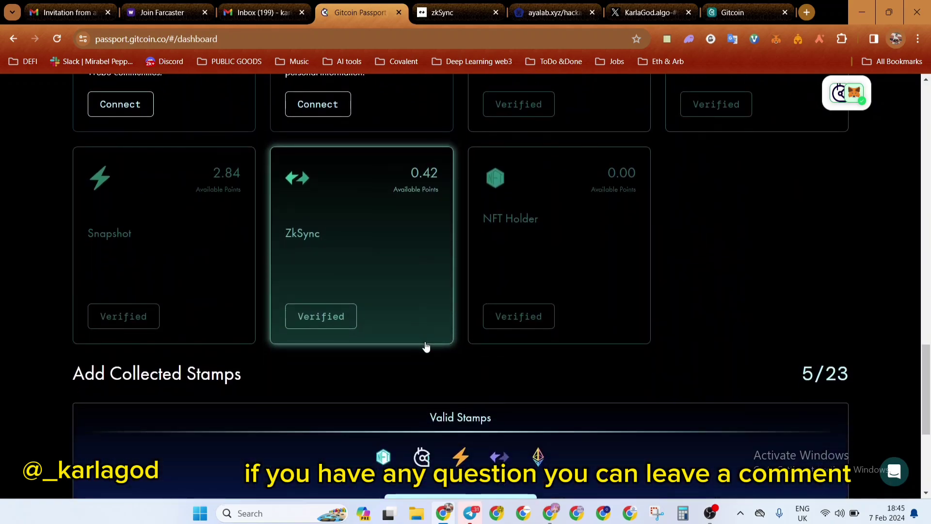
{"action": "scroll", "coordinate": [424, 346], "scroll_direction": "up", "scroll_amount": 15}
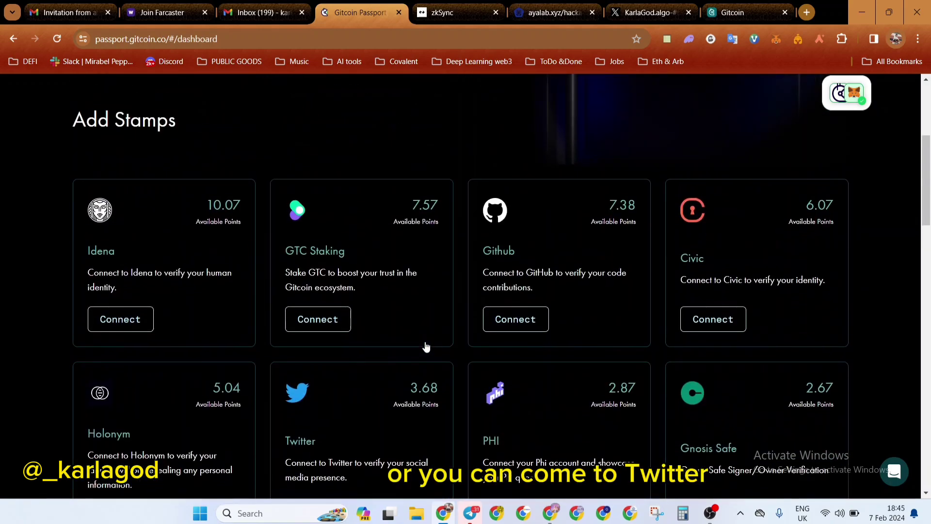
Switch to the presenter's X profile tab
{"action": "left_click", "coordinate": [657, 2]}
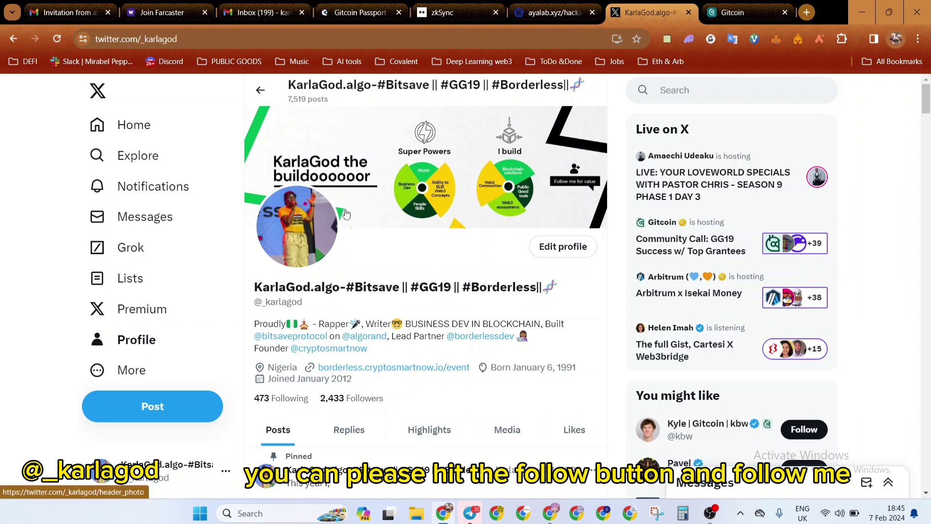
Switch back to the Passport tab, check the 14.75 score, and look over the Add Stamps cards
{"action": "left_click", "coordinate": [359, 16]}
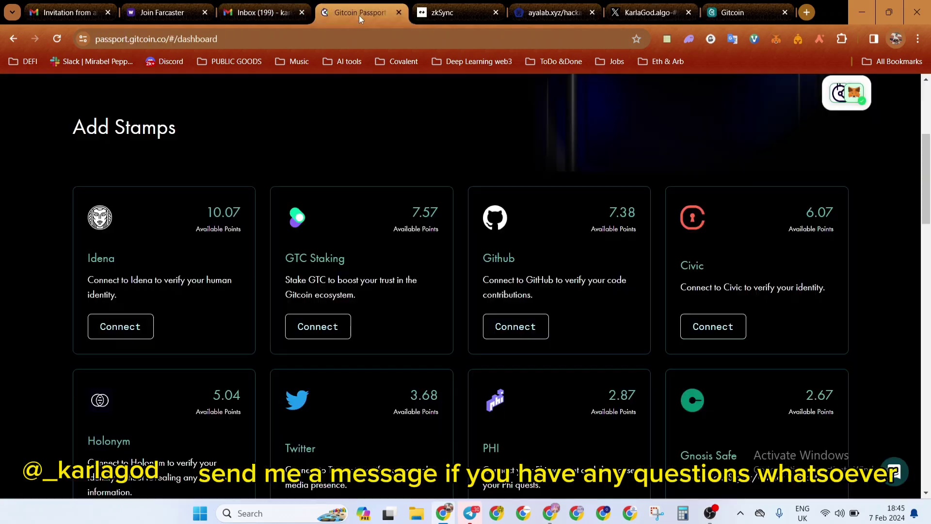
{"action": "scroll", "coordinate": [519, 172], "scroll_direction": "up", "scroll_amount": 5}
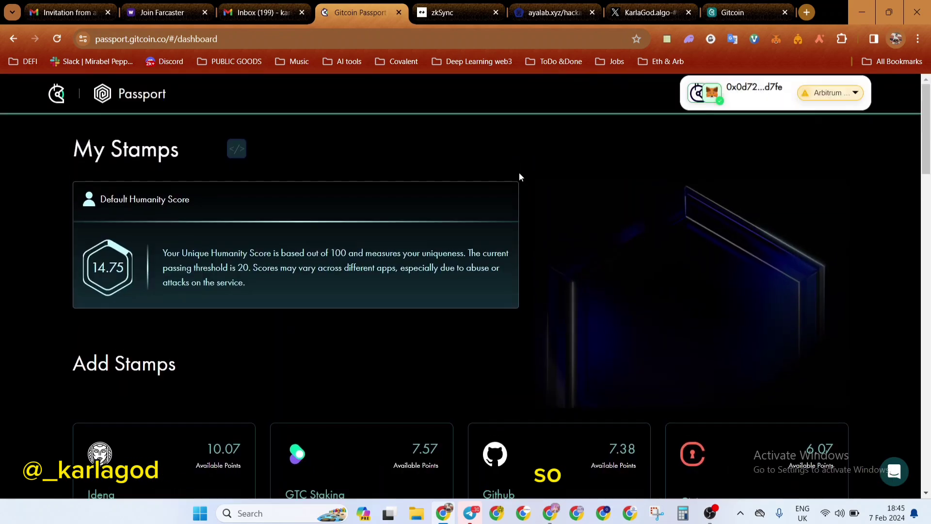
{"action": "scroll", "coordinate": [519, 173], "scroll_direction": "down", "scroll_amount": 5}
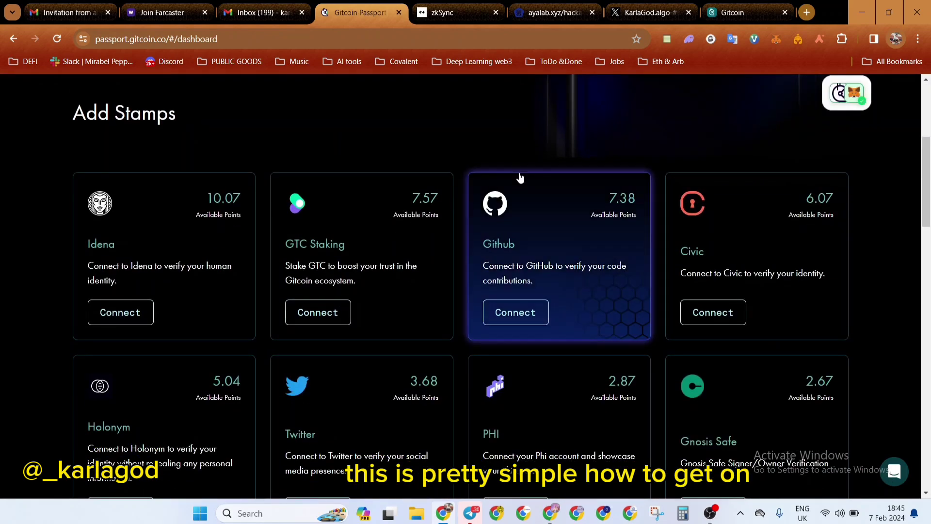
{"action": "scroll", "coordinate": [519, 176], "scroll_direction": "down", "scroll_amount": 4}
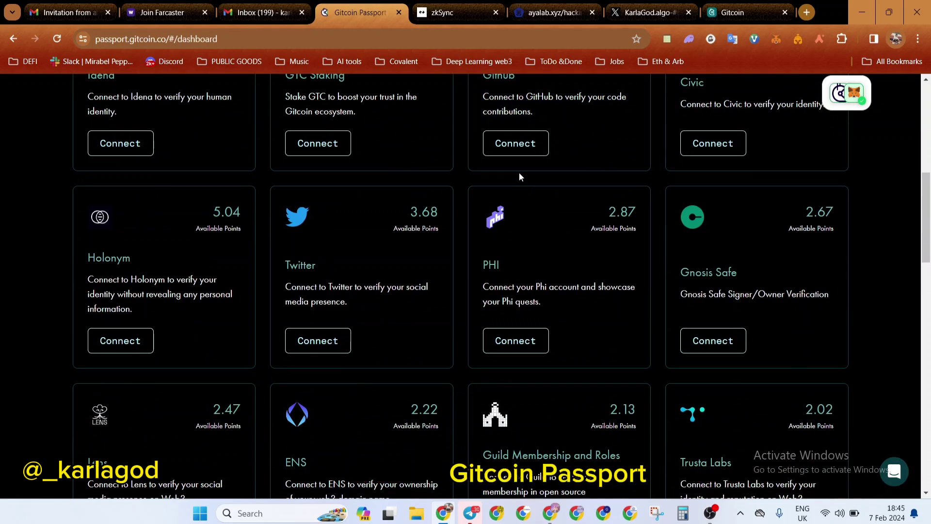
{"action": "scroll", "coordinate": [519, 177], "scroll_direction": "down", "scroll_amount": 3}
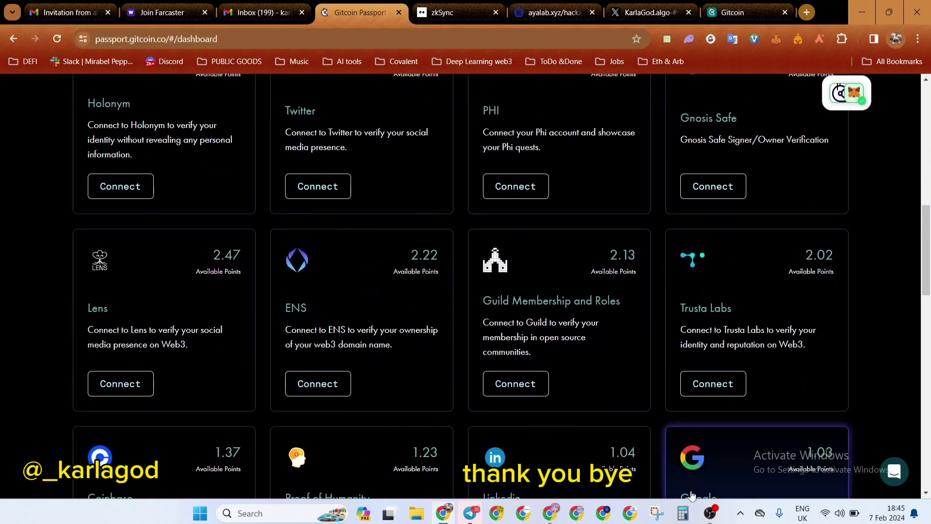